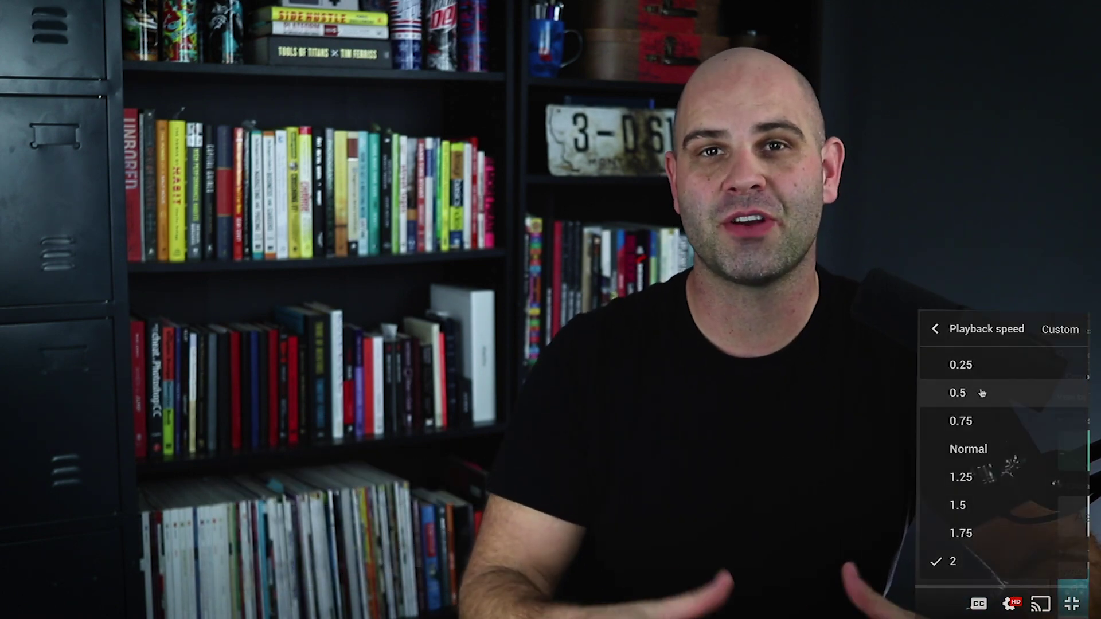
Open the New Document dialog from the Photoshop Home screen
click(981, 392)
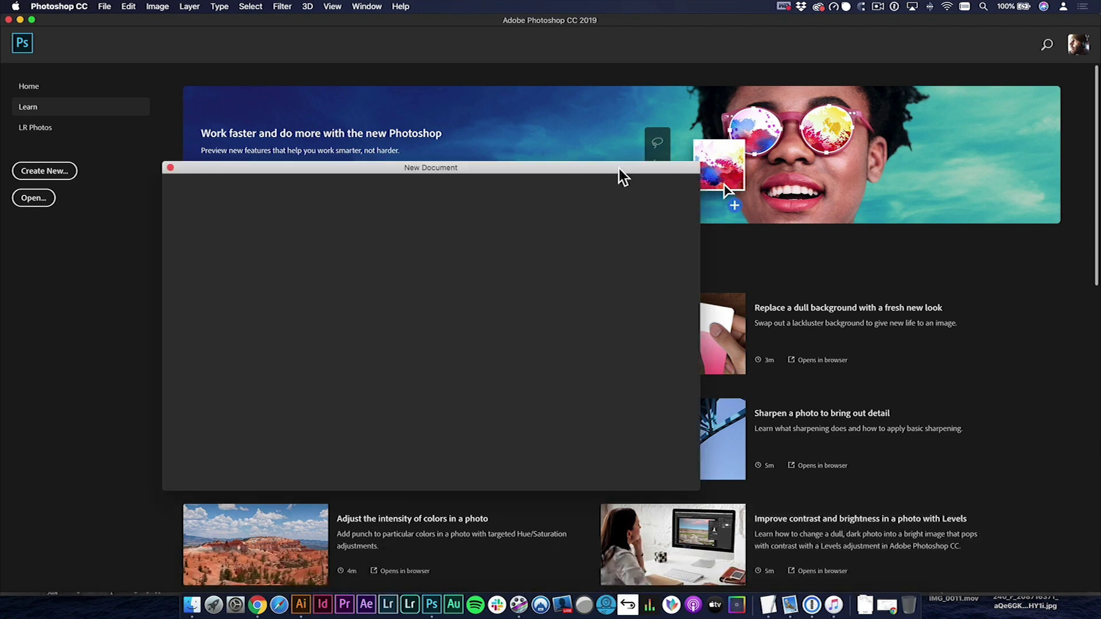
Move the New Document window aside and show the Photo presets (7 x 5 in, 300 ppi)
drag(619, 169, 672, 165)
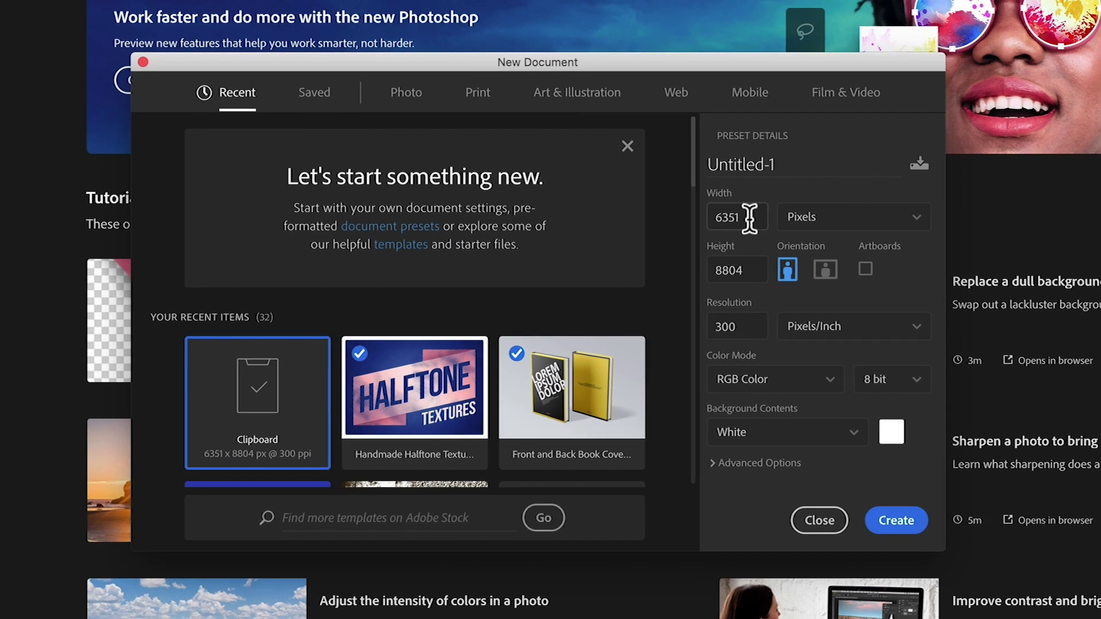
click(594, 265)
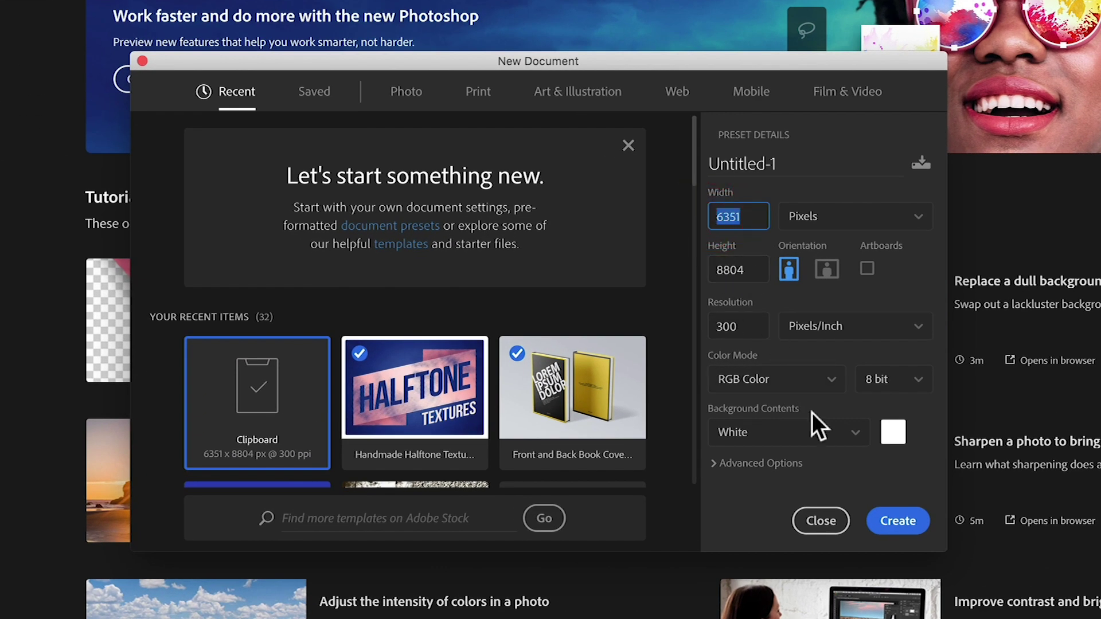
click(868, 481)
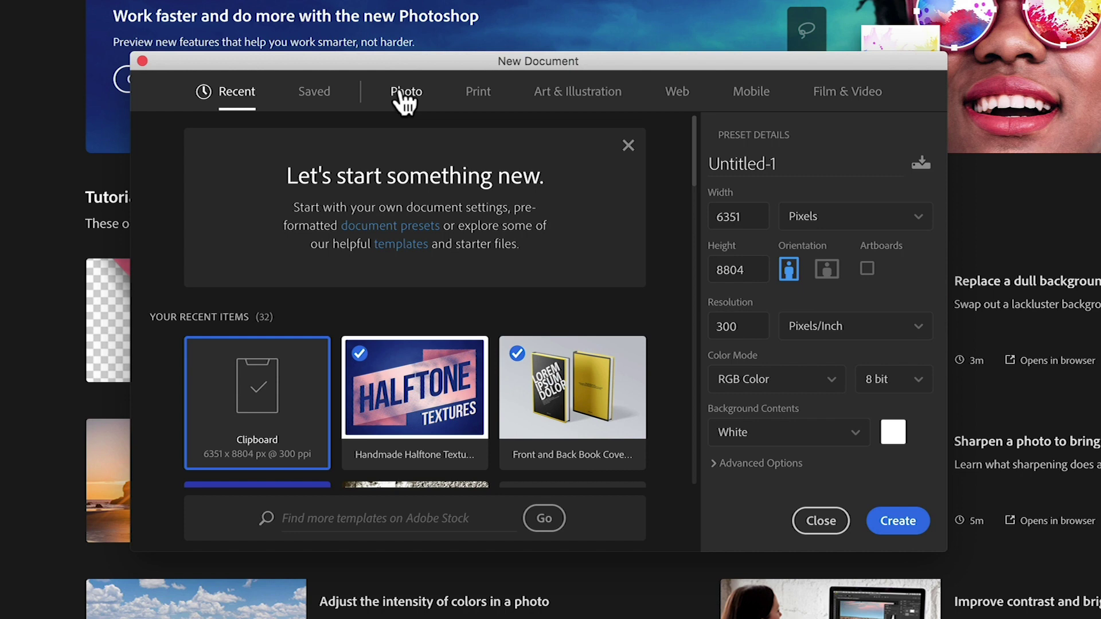
click(404, 98)
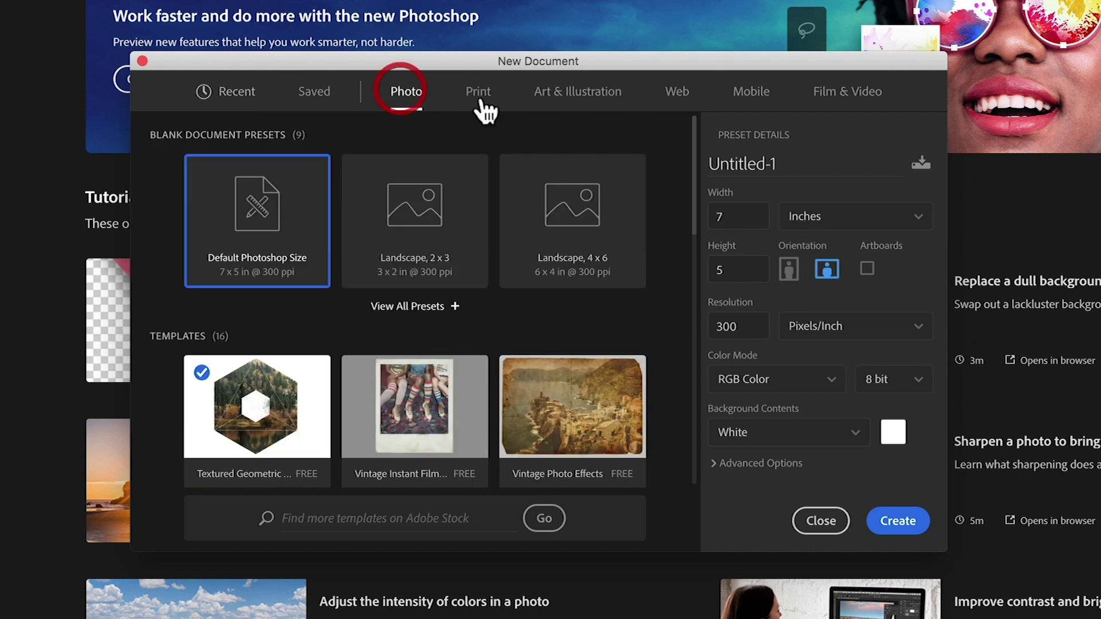
Browse the Print, Art & Illustration, Web and Mobile preset tabs and scroll the templates
click(478, 96)
click(590, 108)
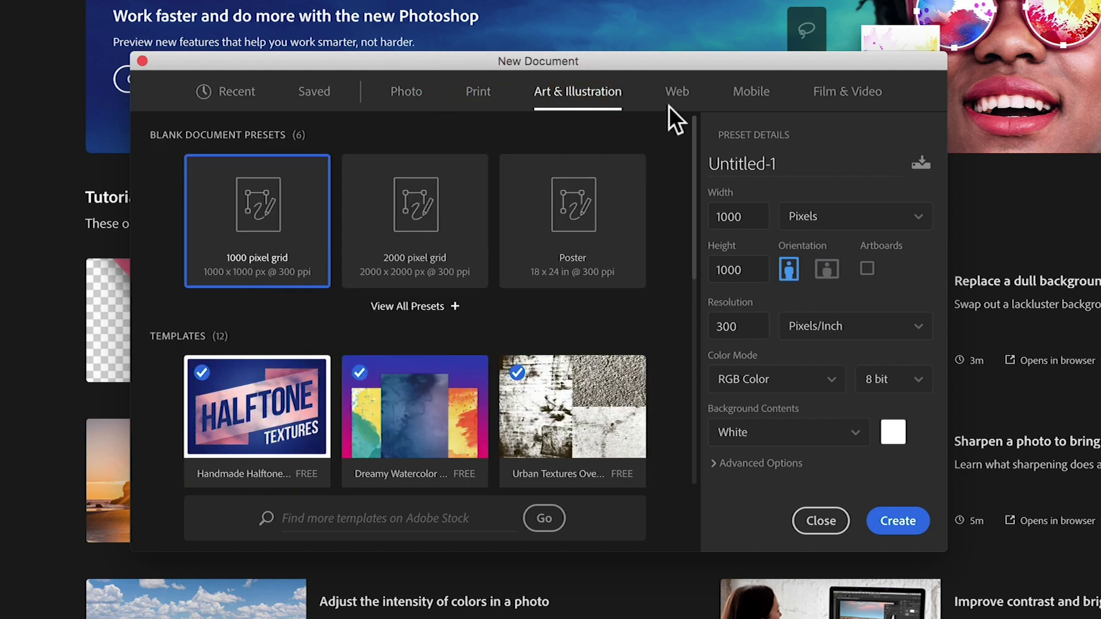
click(695, 100)
click(760, 98)
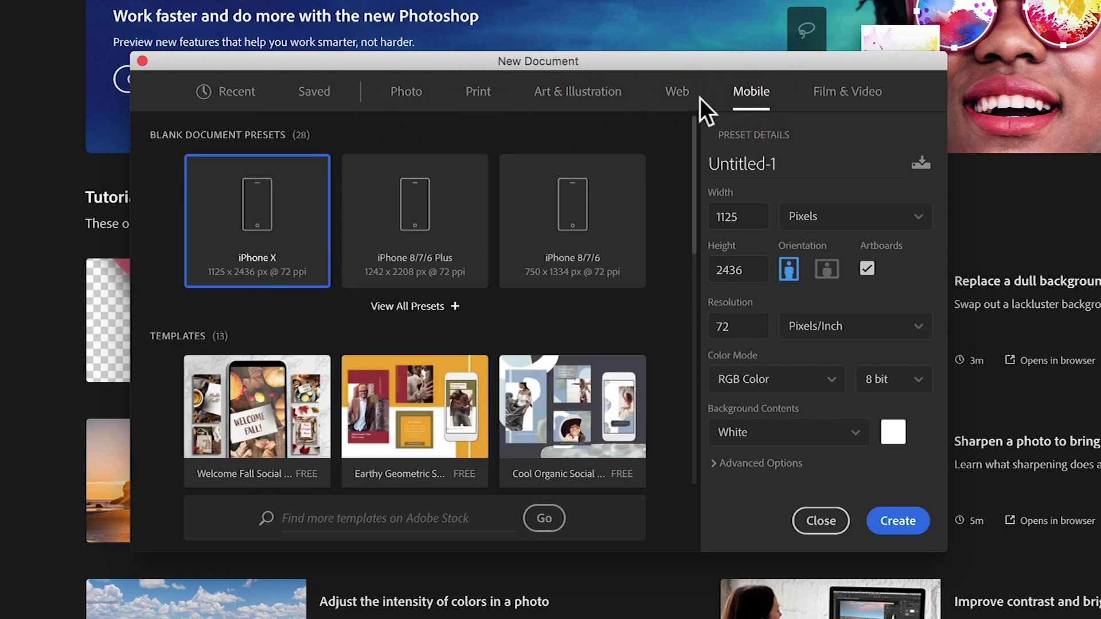
click(586, 99)
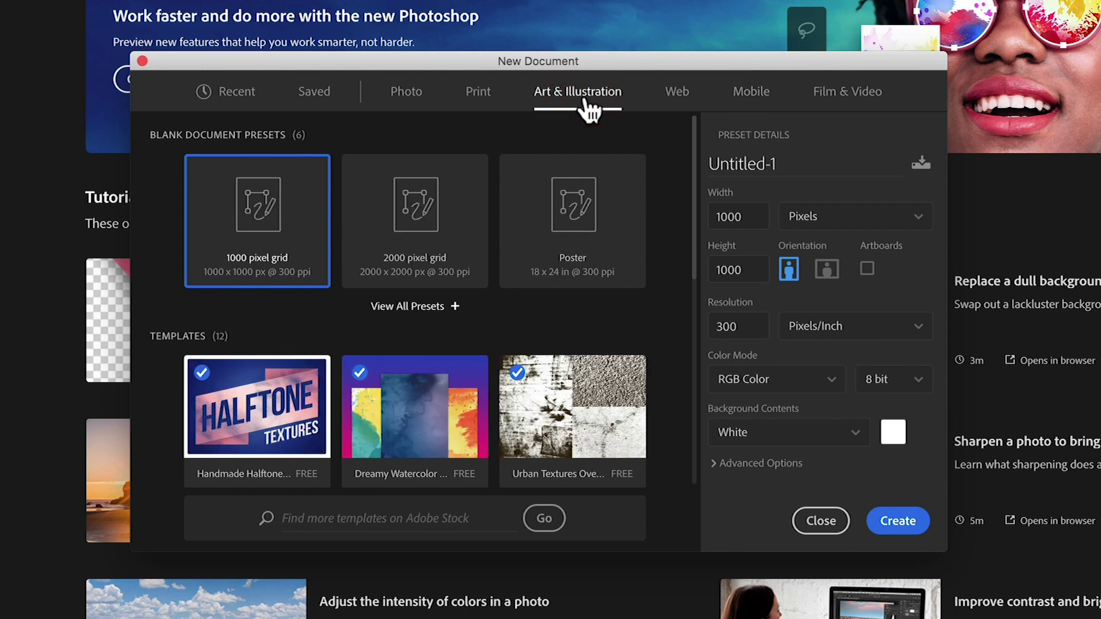
scroll(675, 195, down, 5)
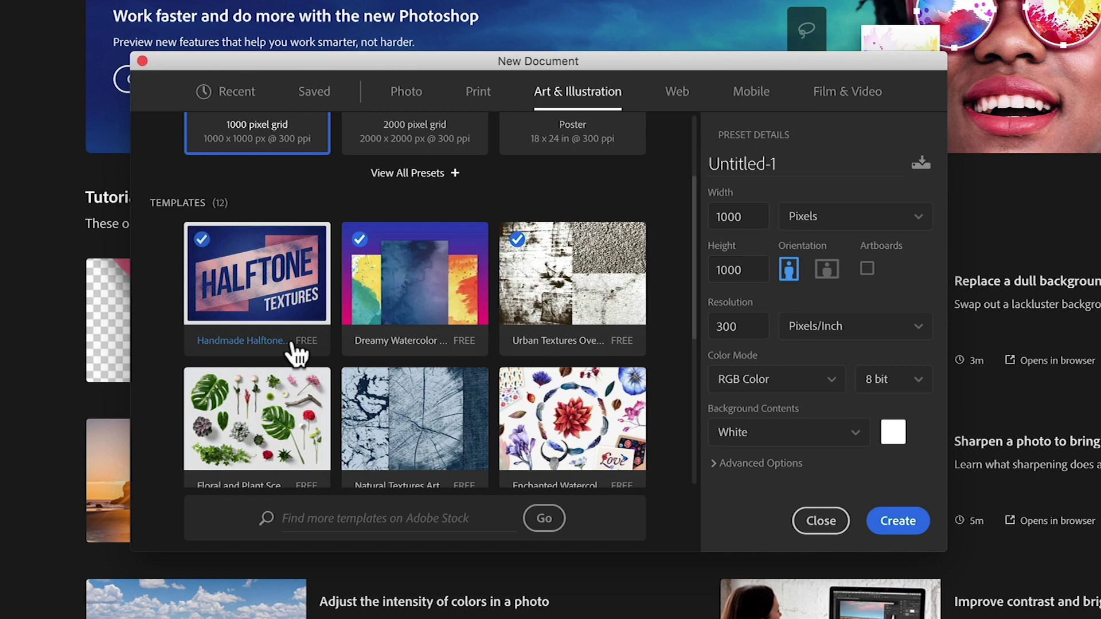
scroll(296, 339, down, 2)
scroll(307, 342, down, 10)
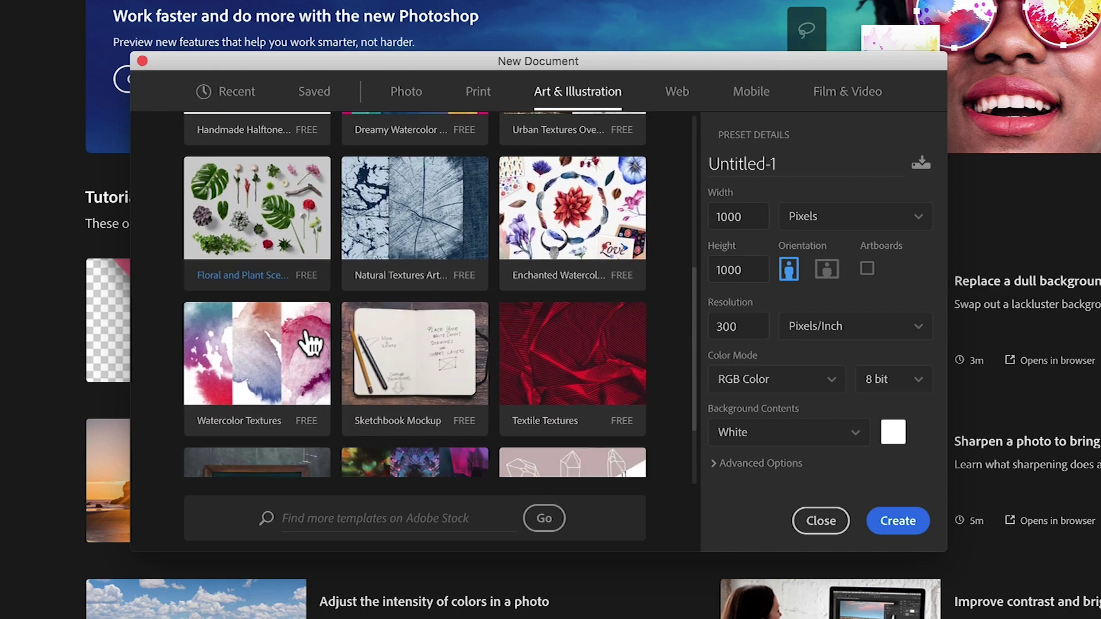
scroll(338, 322, up, 15)
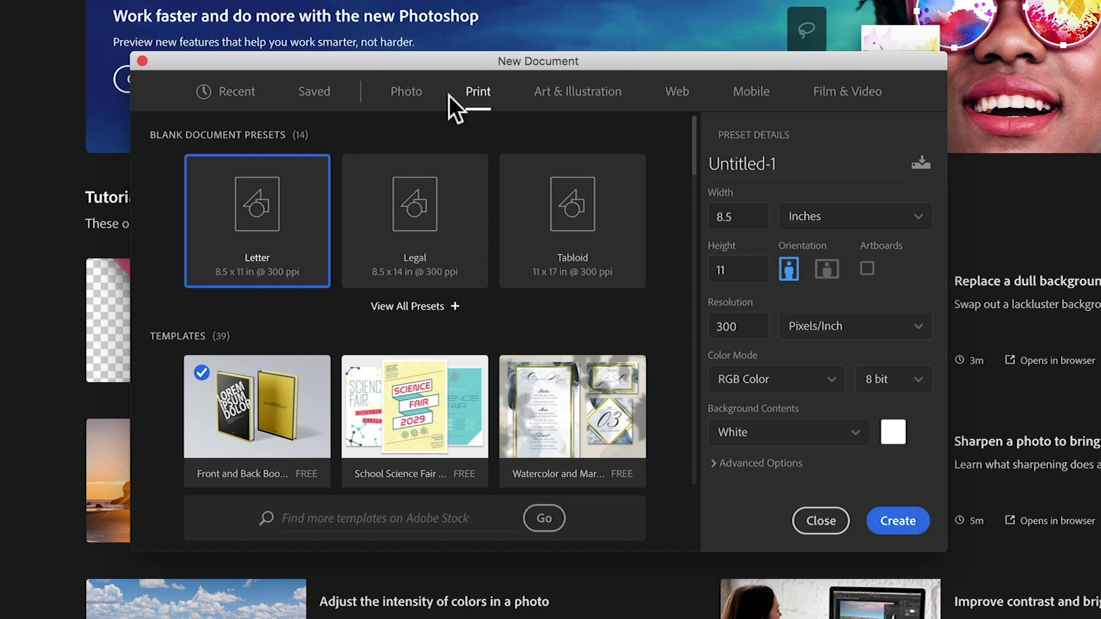
Open the free Front and Back Book Cover Mockups print template as Untitled-1
scroll(665, 335, down, 3)
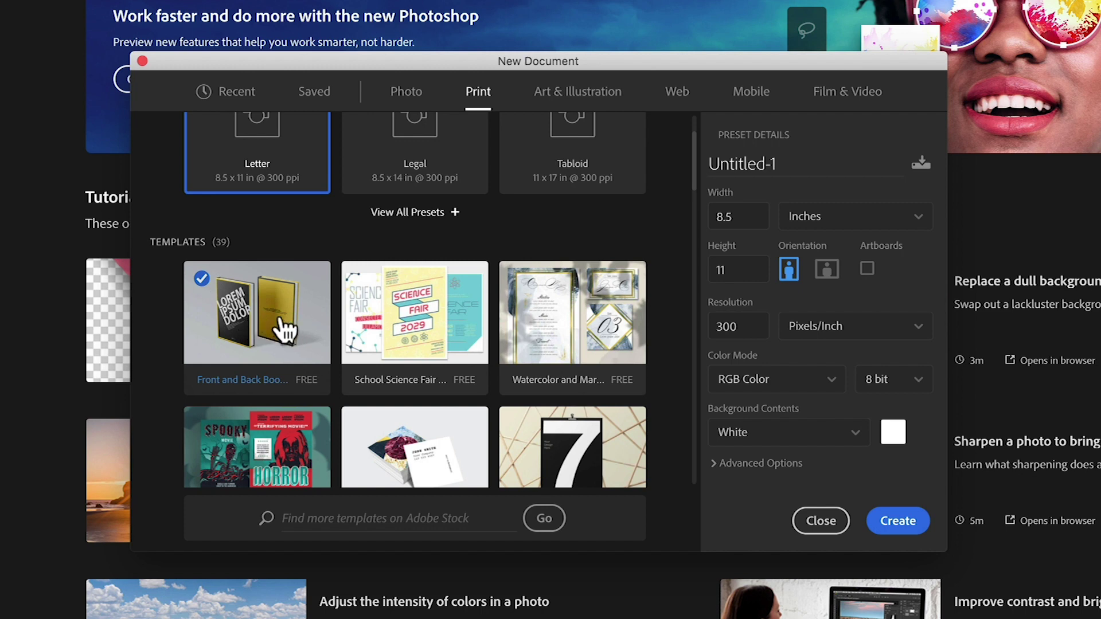
click(248, 302)
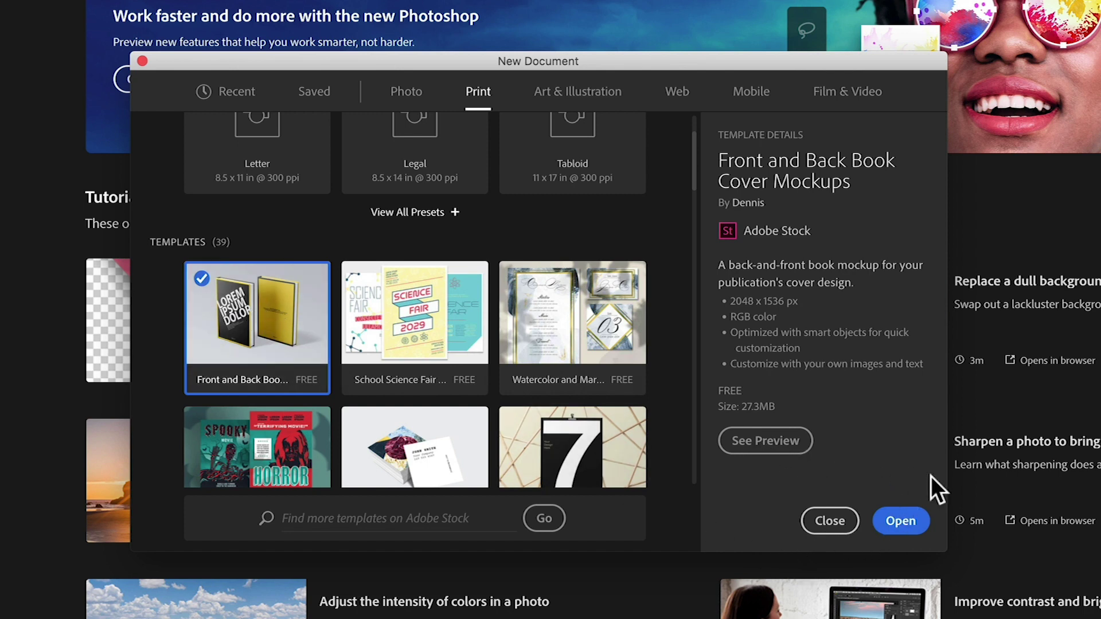
click(902, 521)
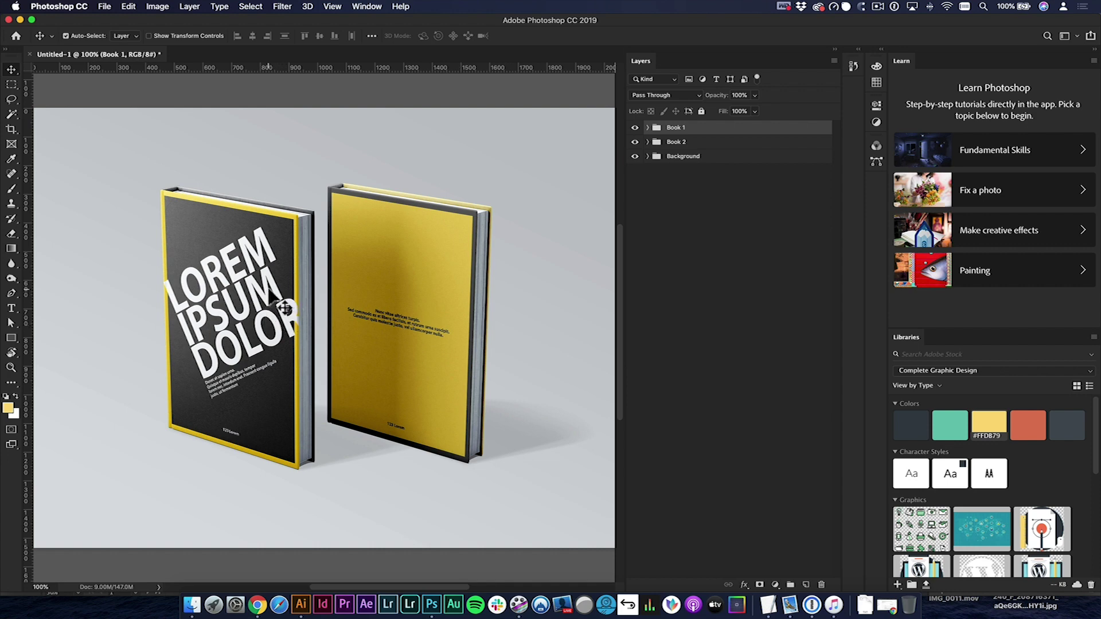
Use the Move tool with Auto-Select set to Layer to pick each book's Highlight layer
key(v)
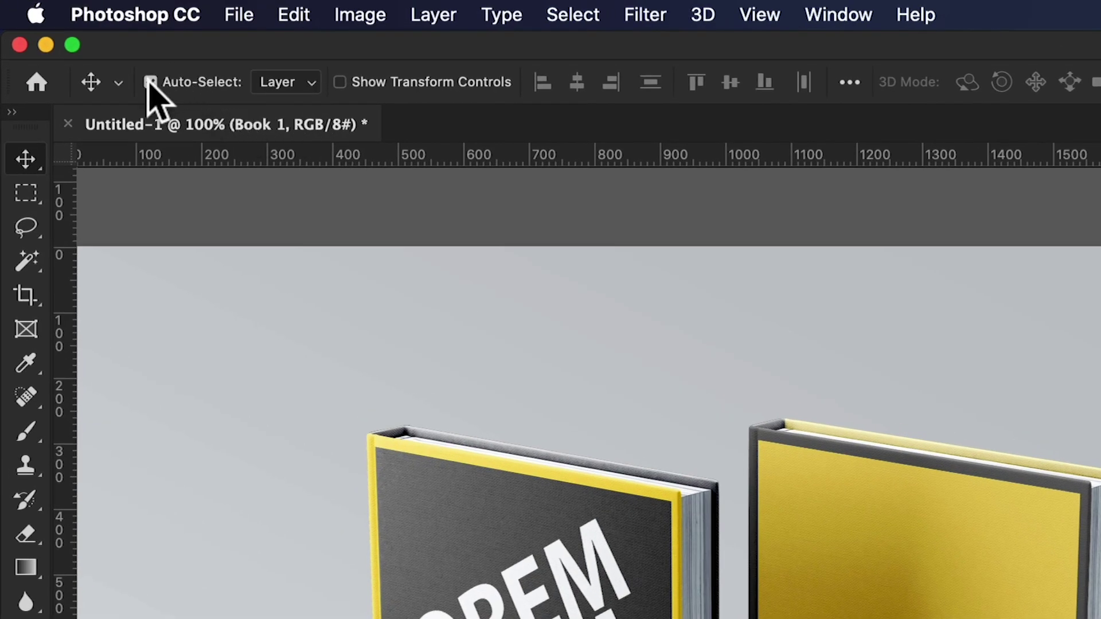
click(287, 83)
click(290, 82)
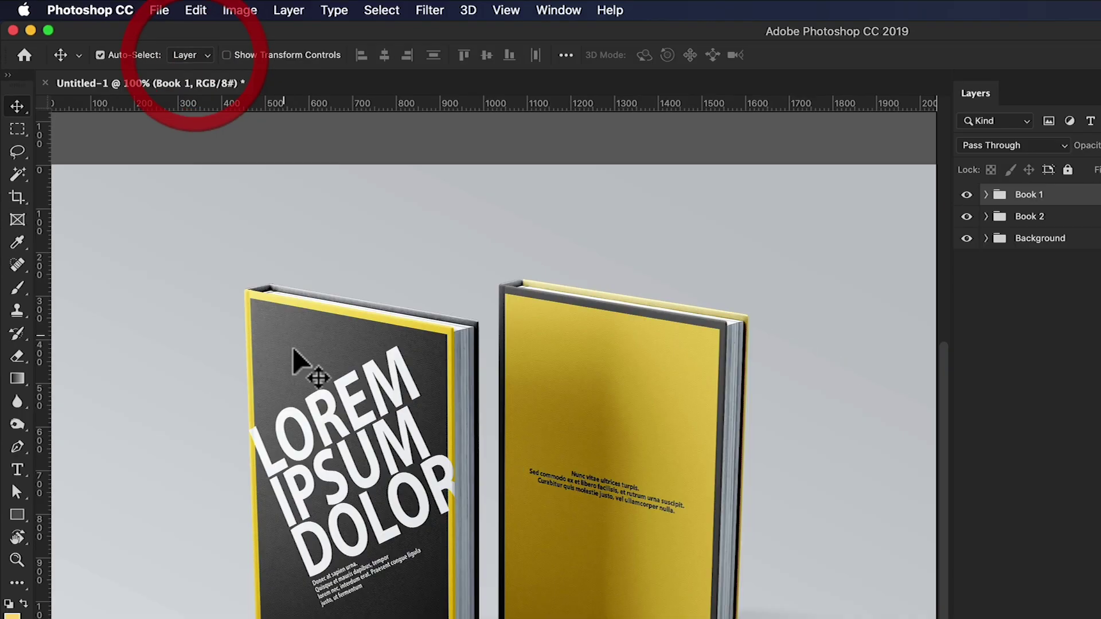
click(472, 590)
click(1042, 524)
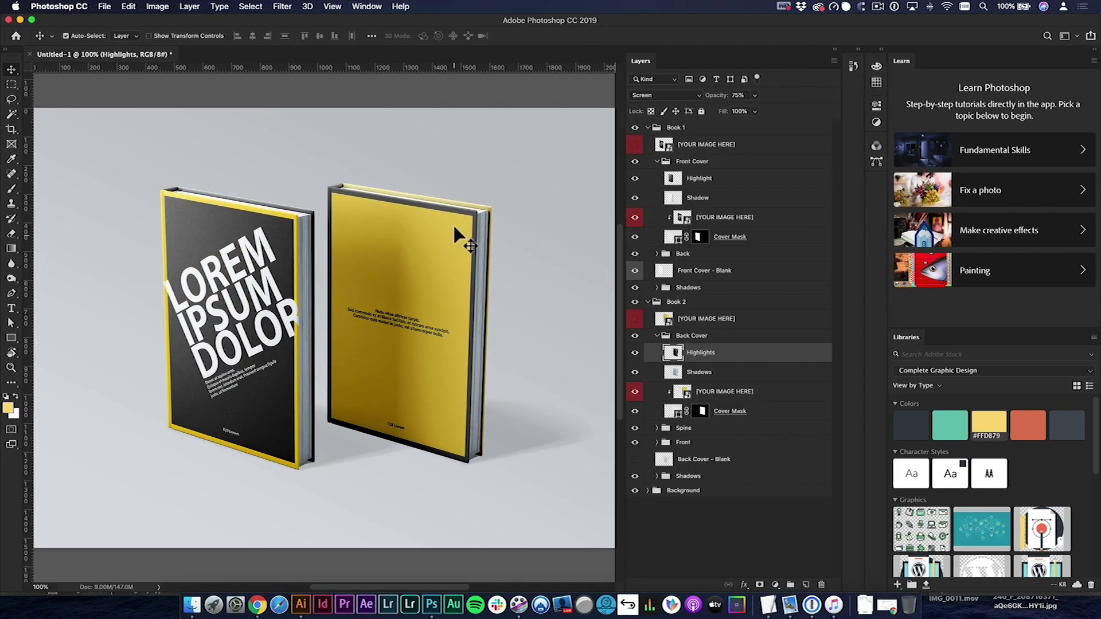
click(288, 243)
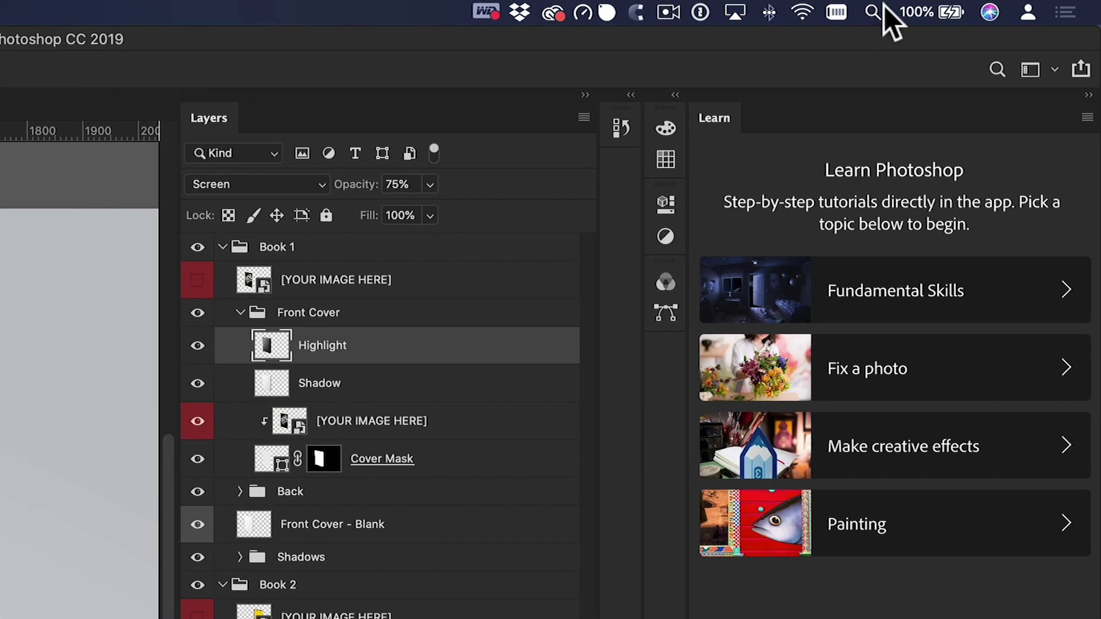
Reset the Essentials workspace and move the Layers panel into its own wider column
click(1030, 70)
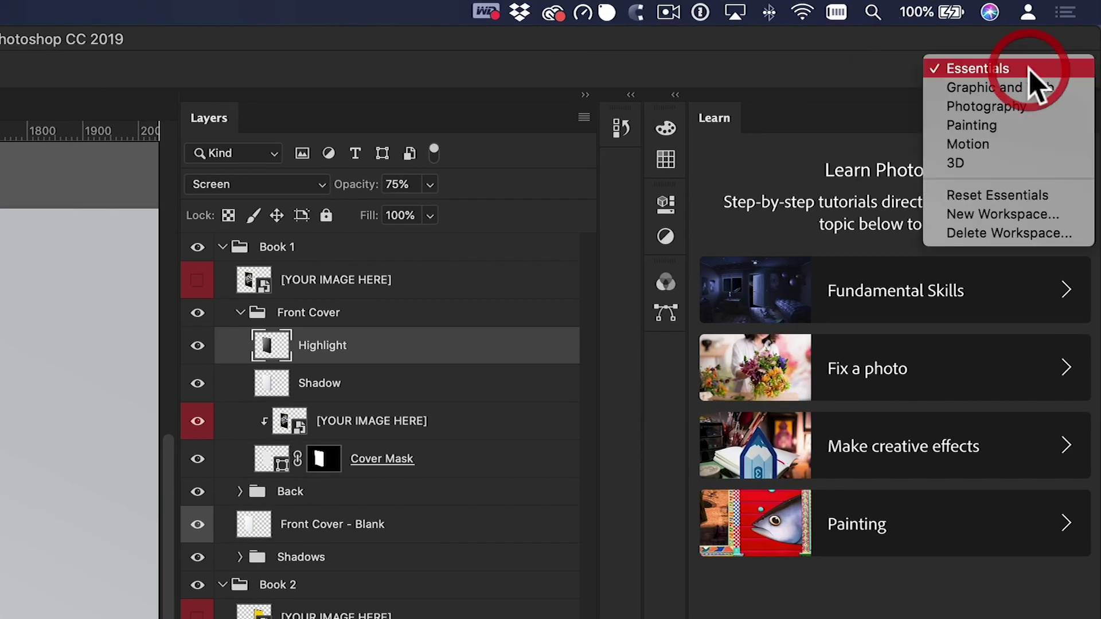
click(998, 195)
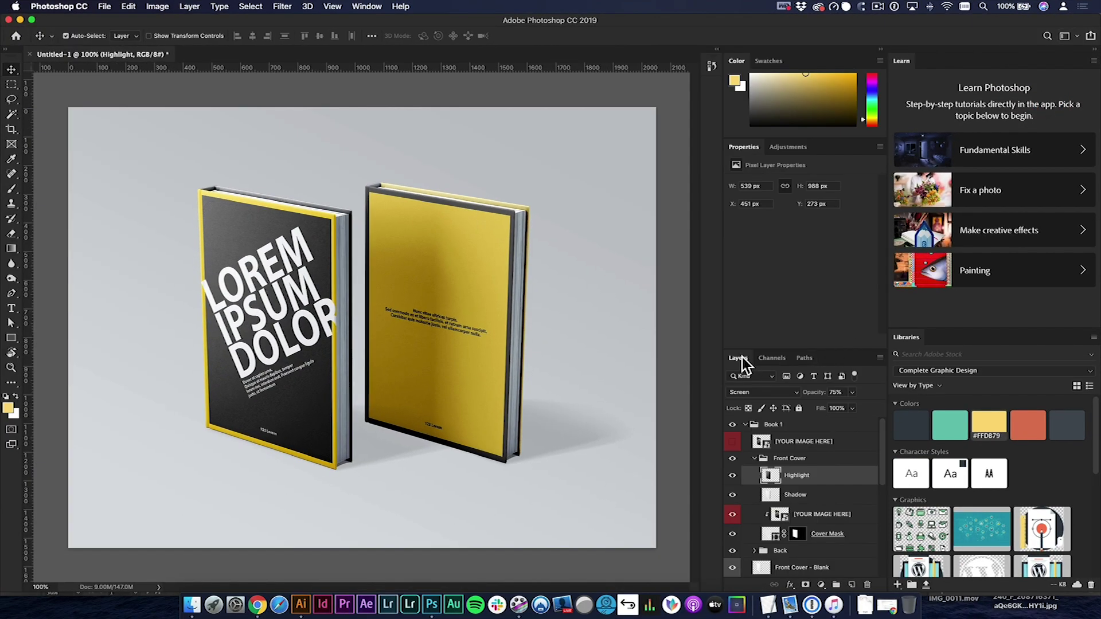
drag(740, 363, 777, 233)
drag(600, 197, 582, 198)
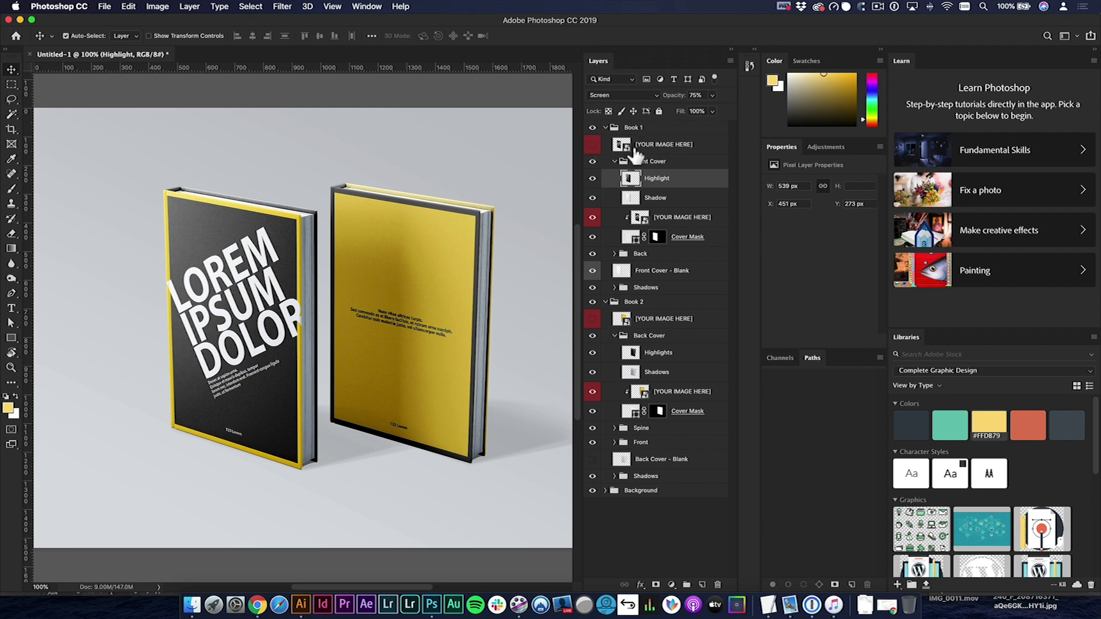
Toggle the Book 1 [YOUR IMAGE HERE] layer's visibility, then open its smart object contents
click(591, 146)
click(592, 148)
click(592, 148)
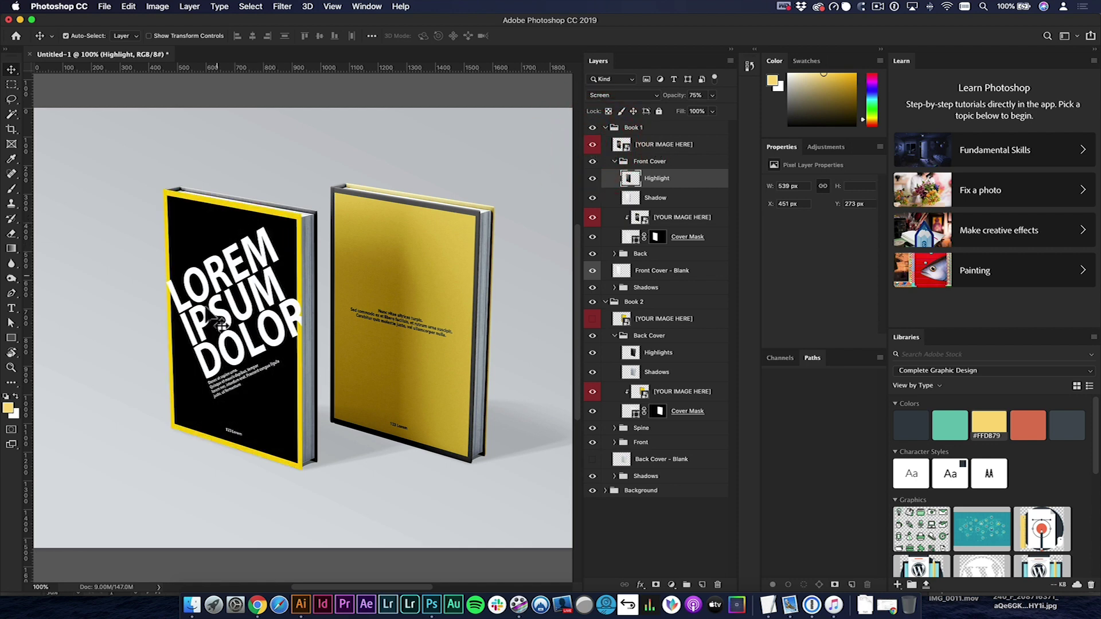
click(592, 147)
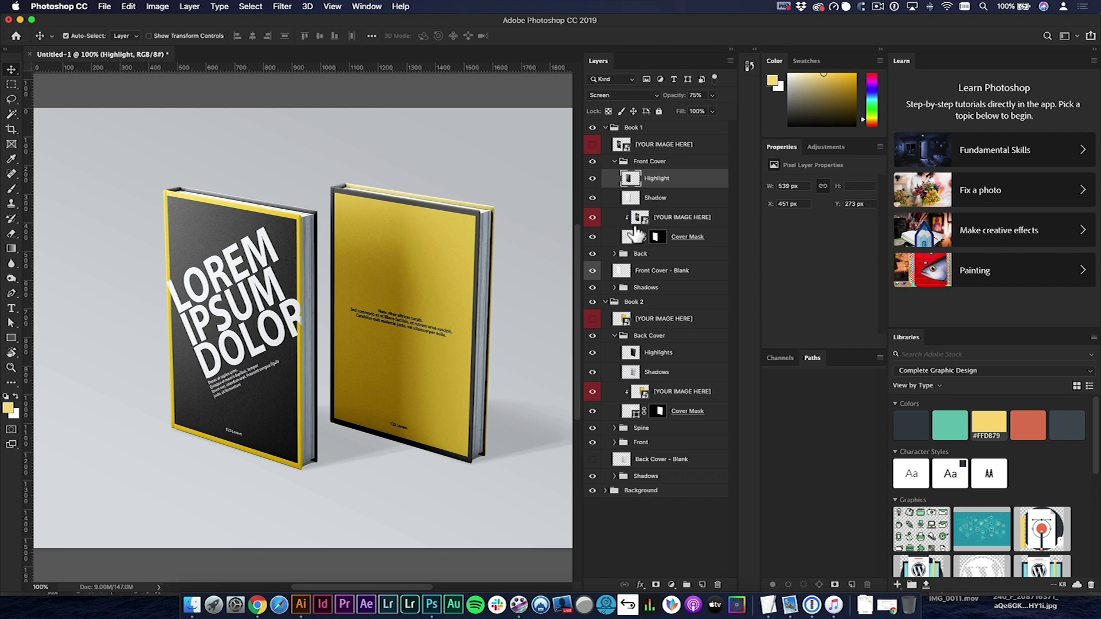
double_click(640, 220)
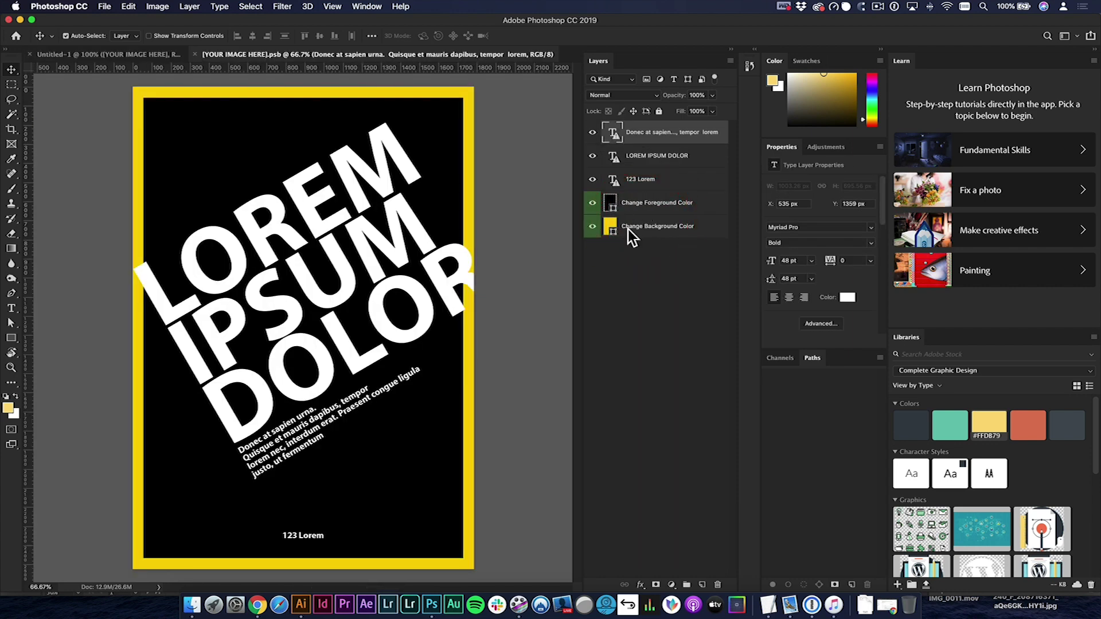
Hide the cover's body text, LOREM IPSUM DOLOR title and 123 Lorem footer layers
click(593, 132)
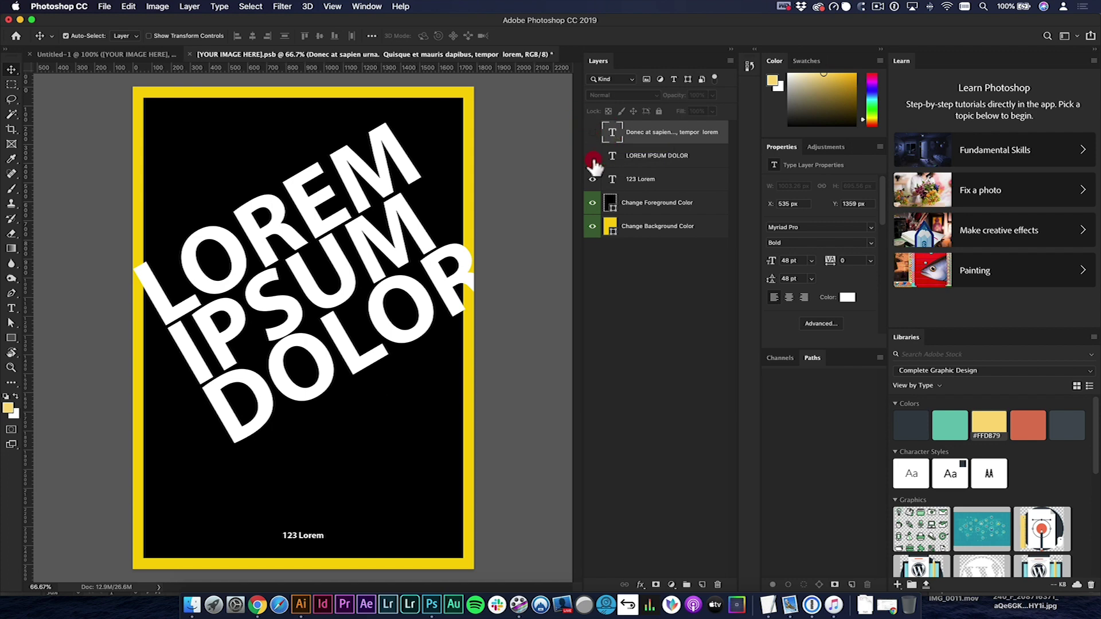
click(592, 155)
click(592, 179)
Place the 'title 2' Graphic Design Bootcamp graphic from Libraries, centred vertically and horizontally on the cover
scroll(1006, 469, down, 5)
drag(928, 484, 291, 300)
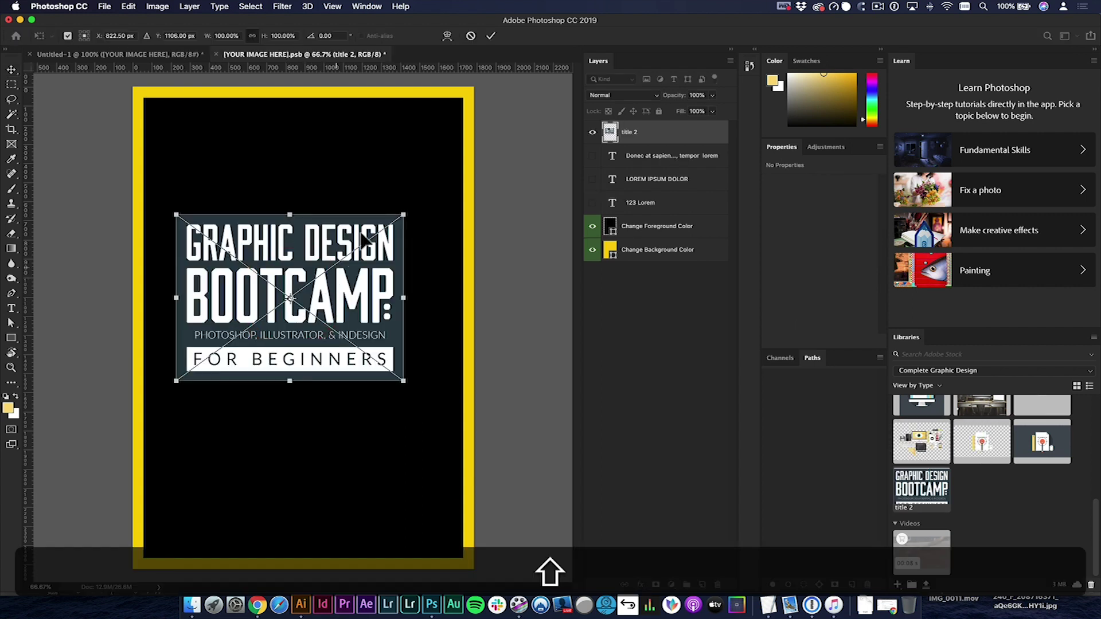
key(Return)
key(cmd+a)
key(v)
click(320, 36)
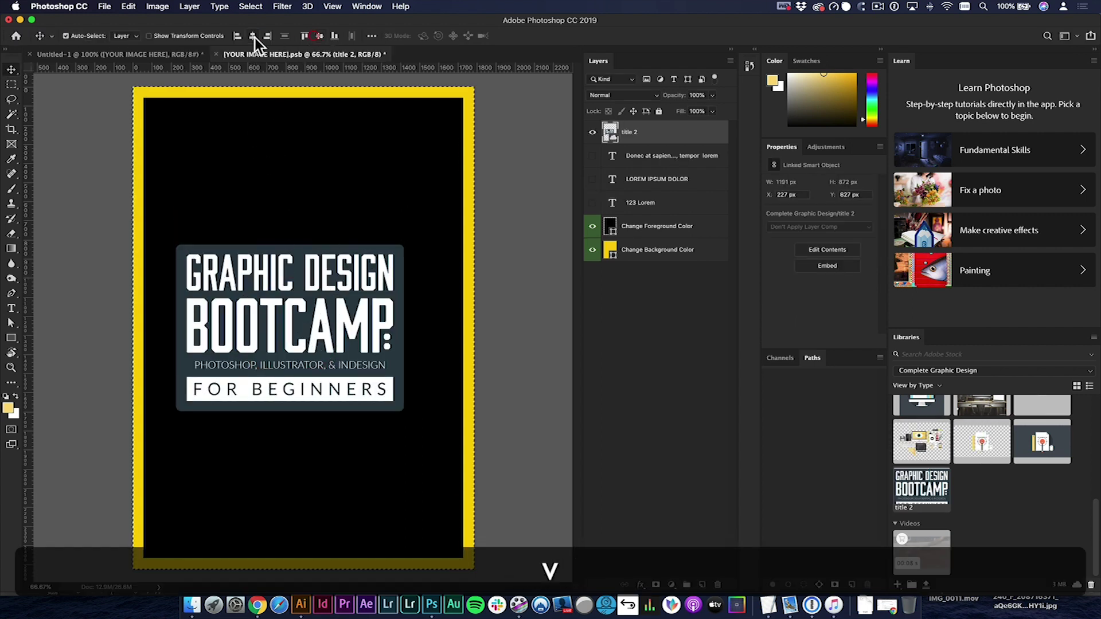
click(252, 36)
key(super+d)
click(379, 193)
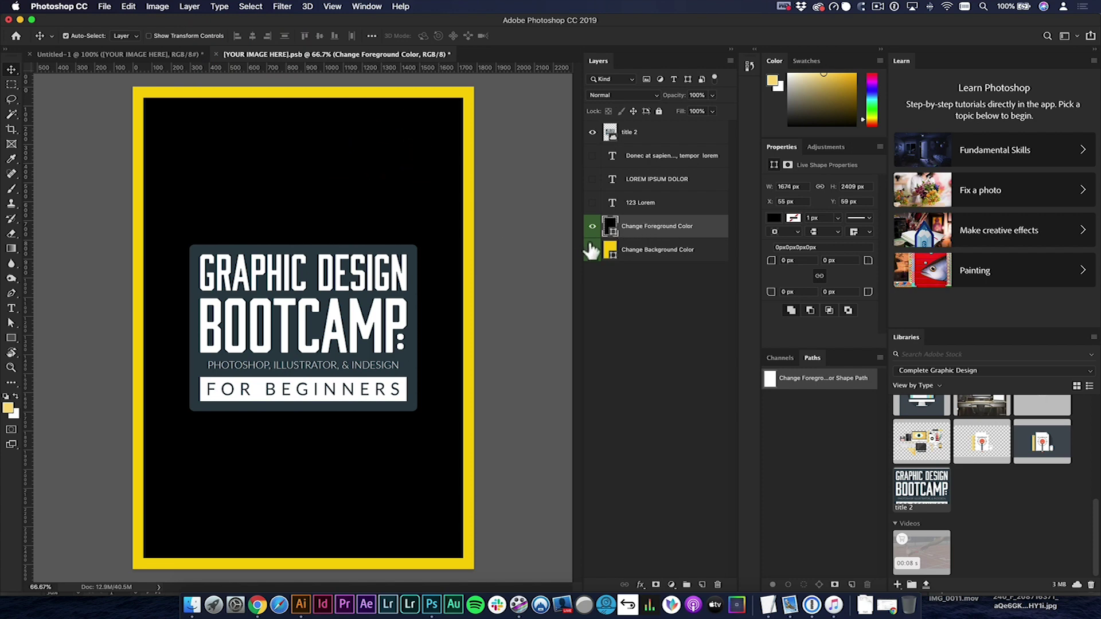
Sample the title box's grey-blue, darken it to 19242d, and fill the black panel with it
key(i)
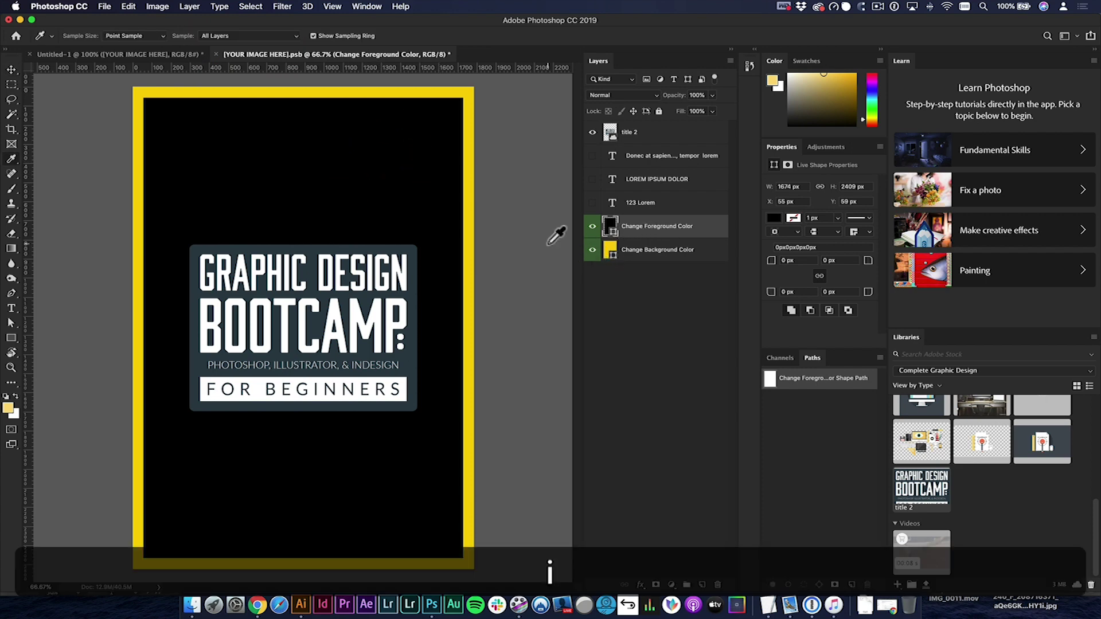
click(312, 273)
click(312, 272)
click(8, 407)
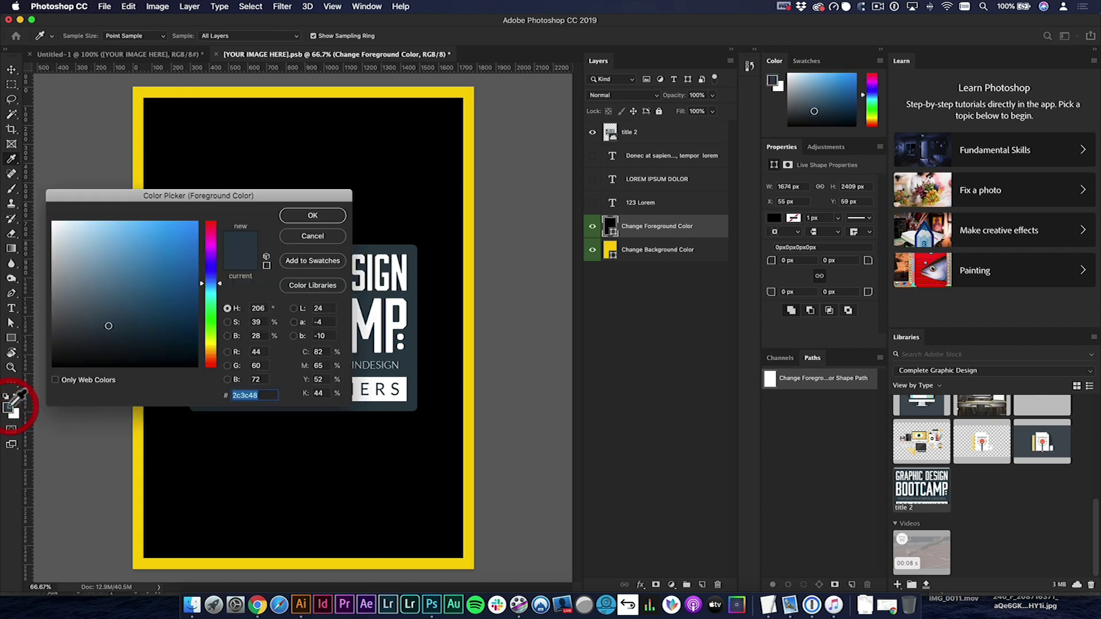
click(117, 342)
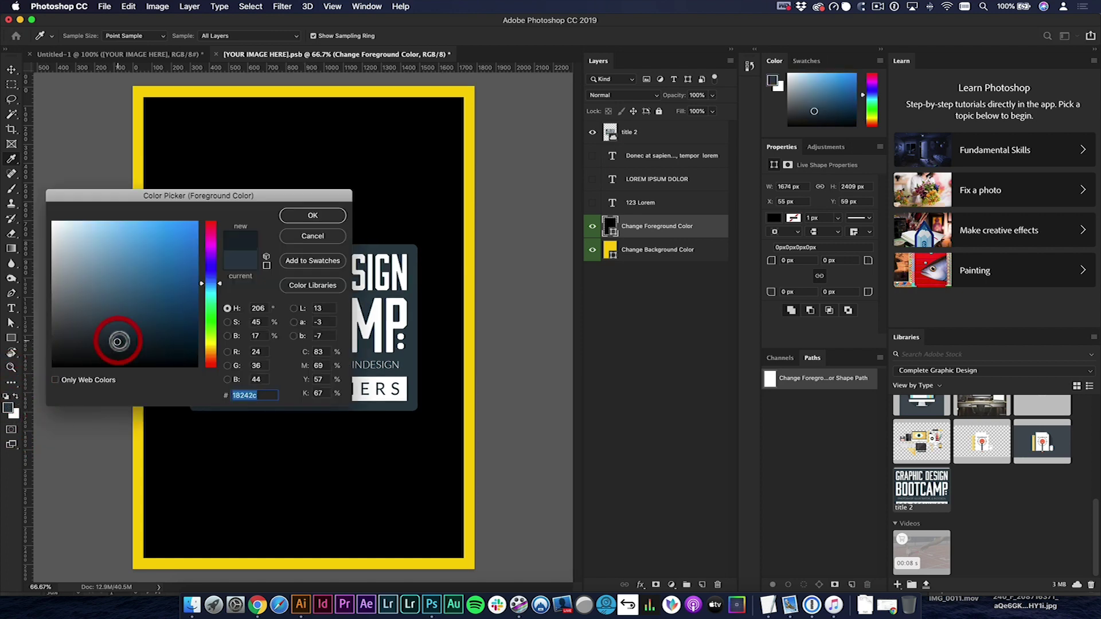
click(309, 217)
key(alt)
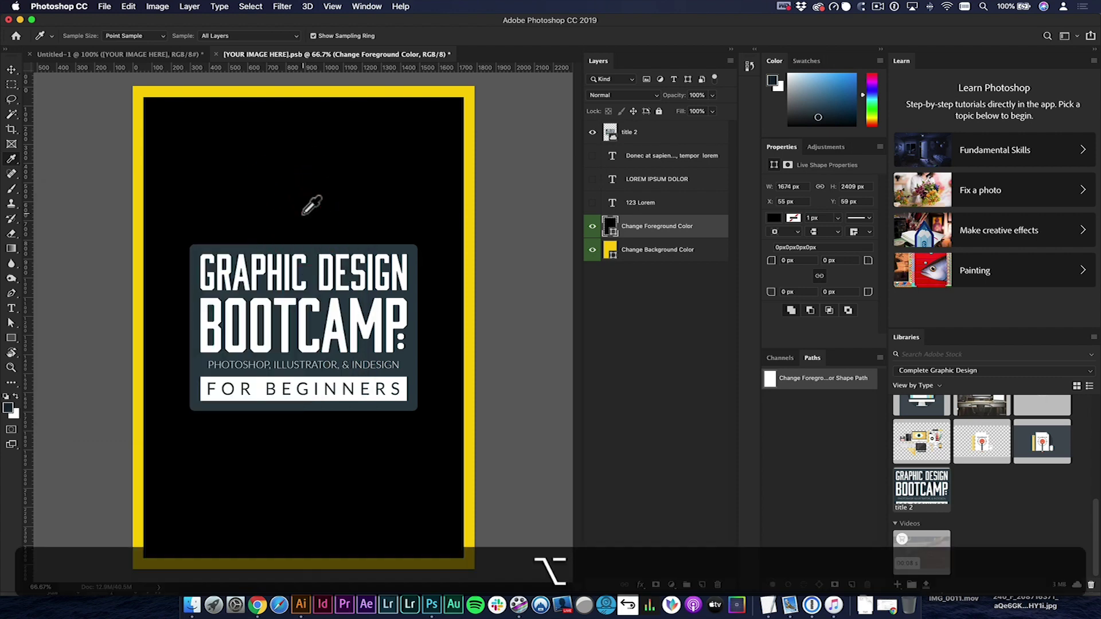
key(alt+BackSpace)
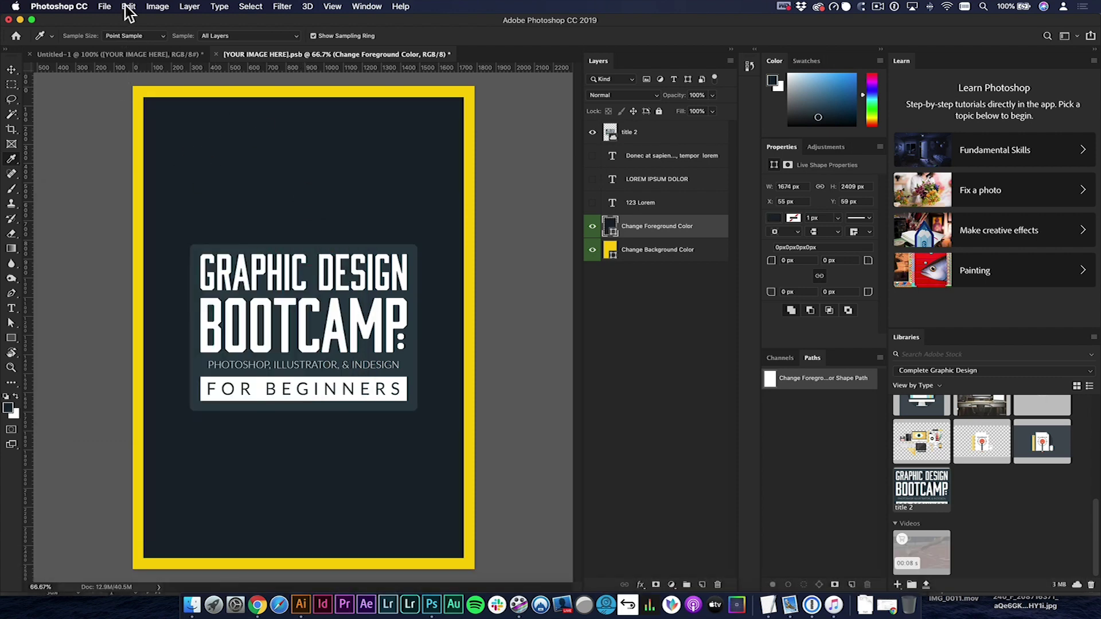
Fill the yellow border layer with the same dark colour, save the .psb and close it
click(129, 7)
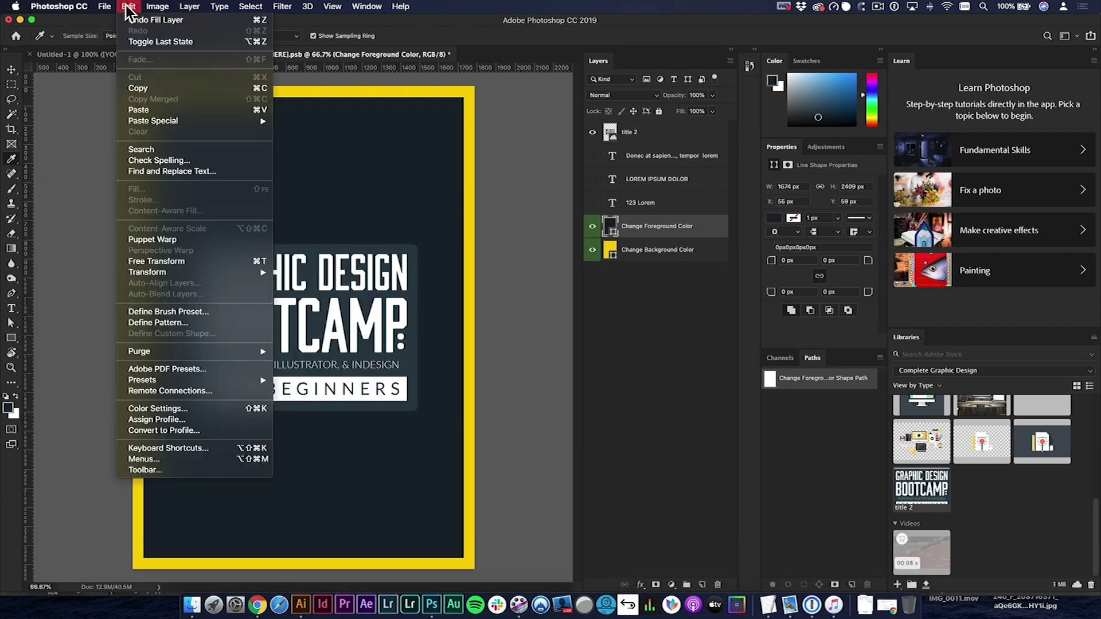
click(477, 255)
click(640, 252)
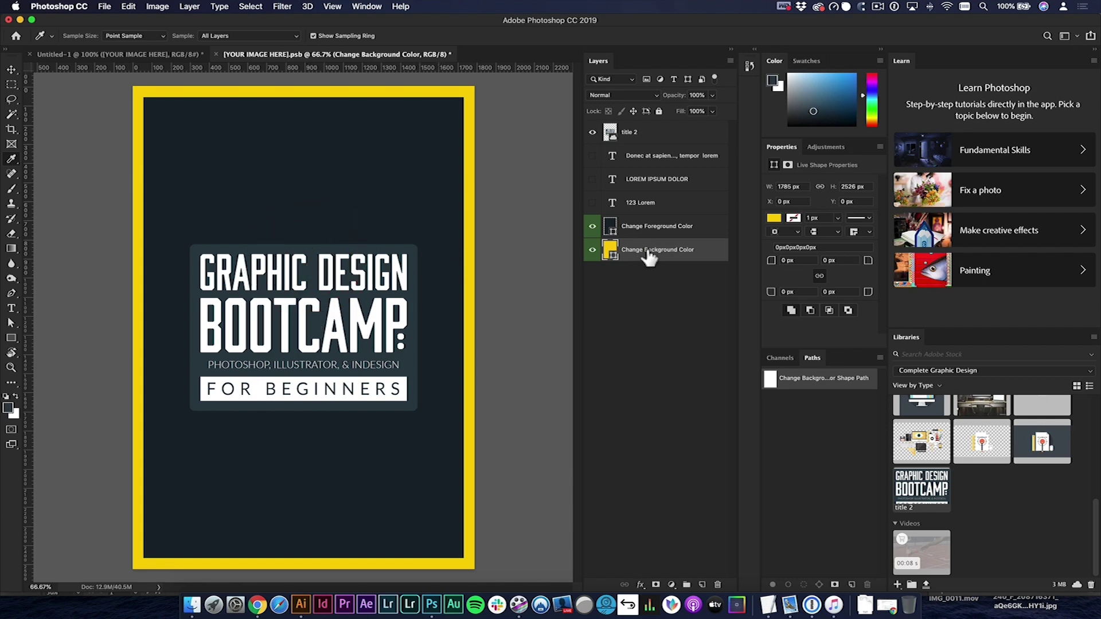
key(alt+BackSpace)
key(super+s)
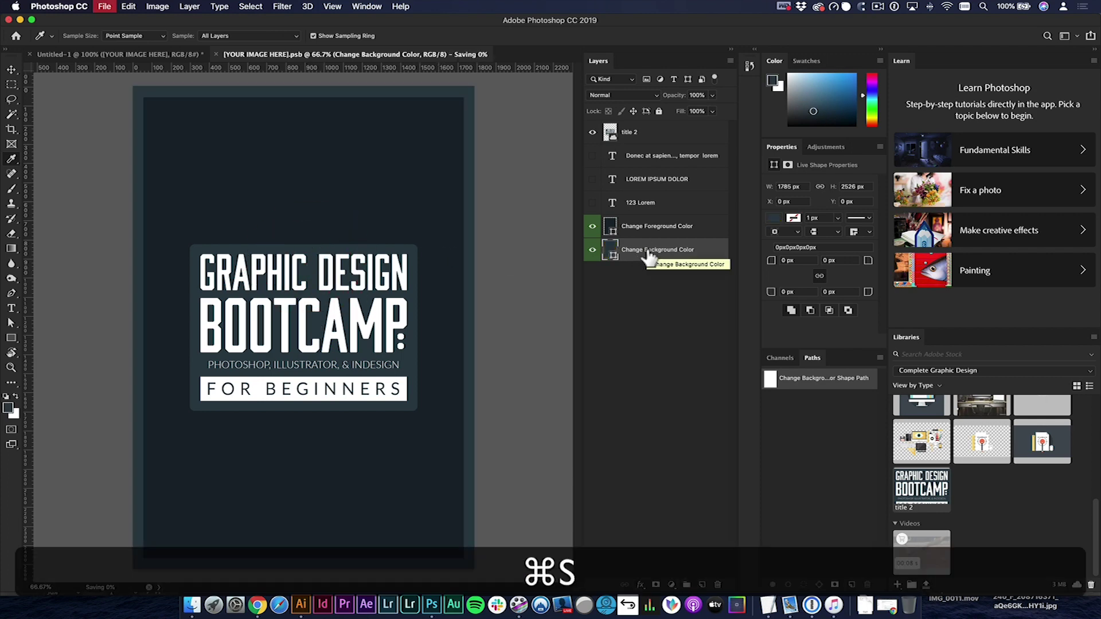
click(216, 54)
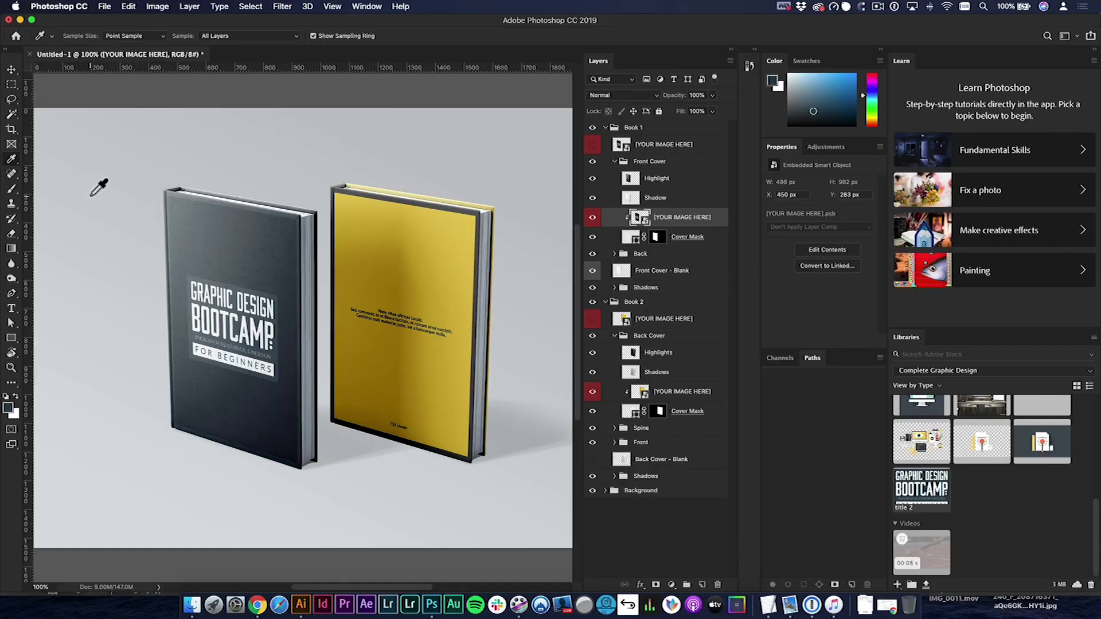
key(v)
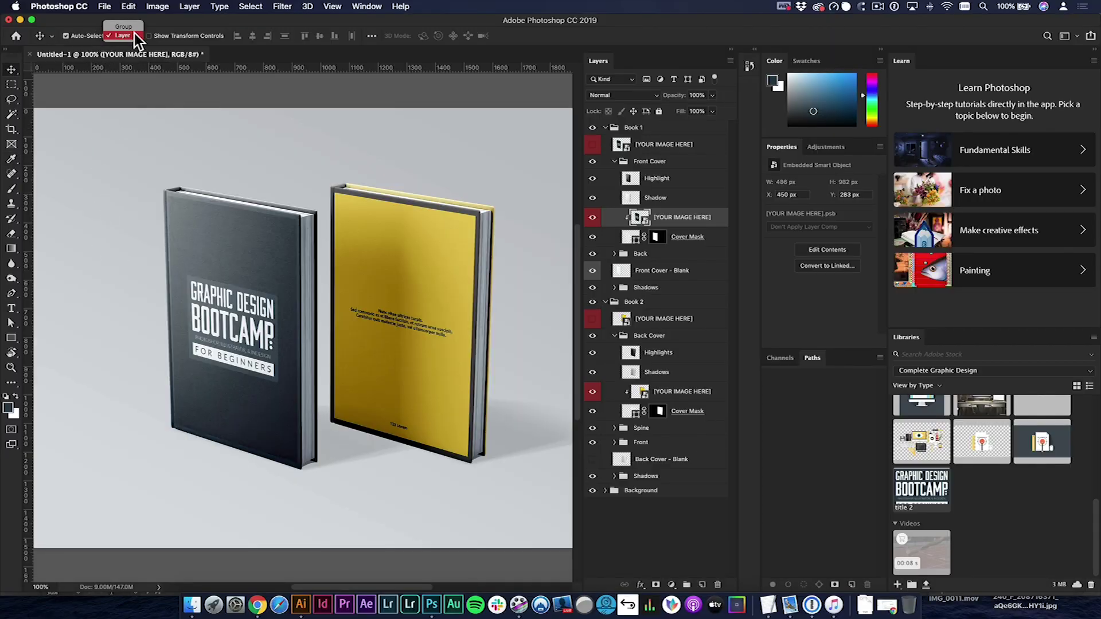
Drag the dark Book 1 on the canvas to sit closer to the back book
mouse_move(263, 277)
mouse_down()
mouse_move(212, 247)
mouse_move(207, 229)
mouse_move(209, 248)
mouse_move(235, 252)
mouse_move(247, 229)
mouse_move(249, 252)
mouse_move(166, 185)
mouse_move(204, 277)
mouse_move(209, 266)
mouse_move(246, 273)
mouse_up()
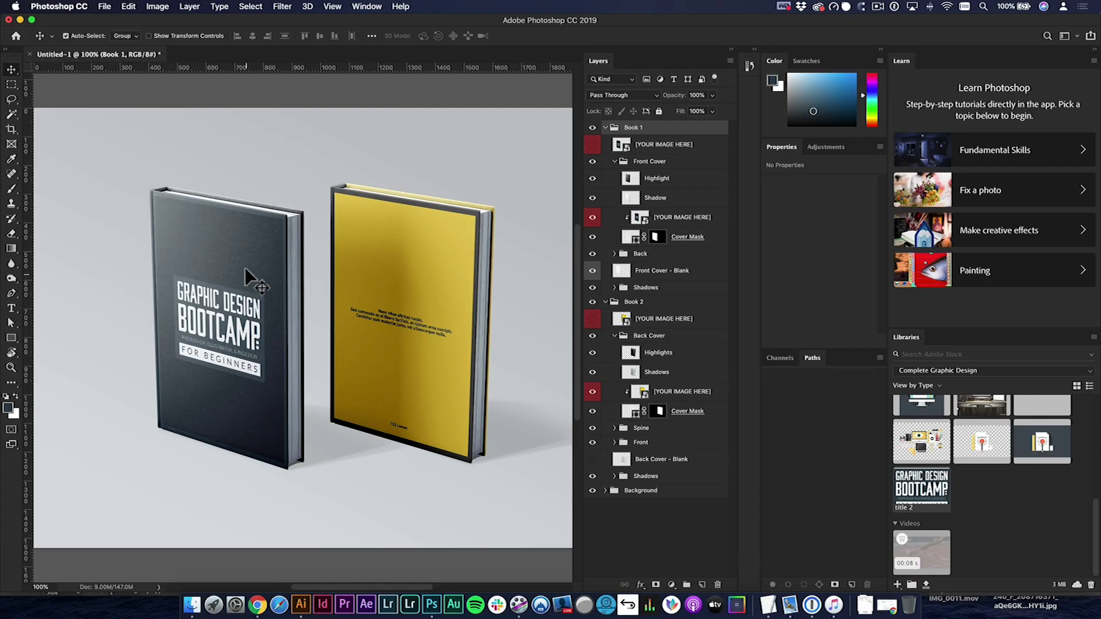
drag(245, 273, 268, 271)
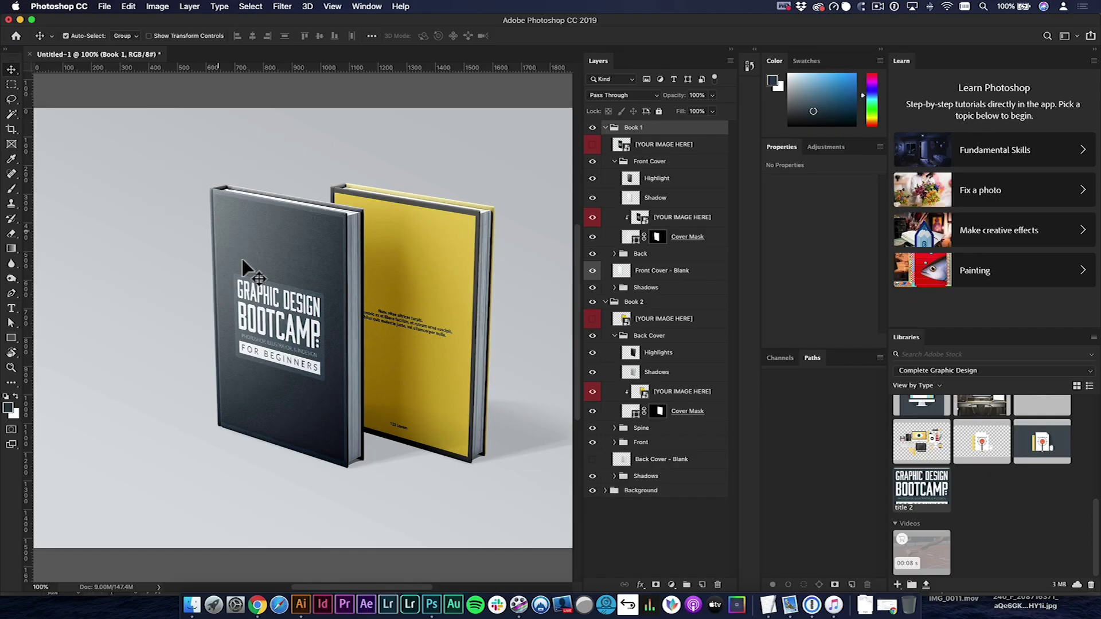
Finish placing the dark book and set Auto-Select to Layer to pick the yellow book's layers
drag(258, 273, 228, 284)
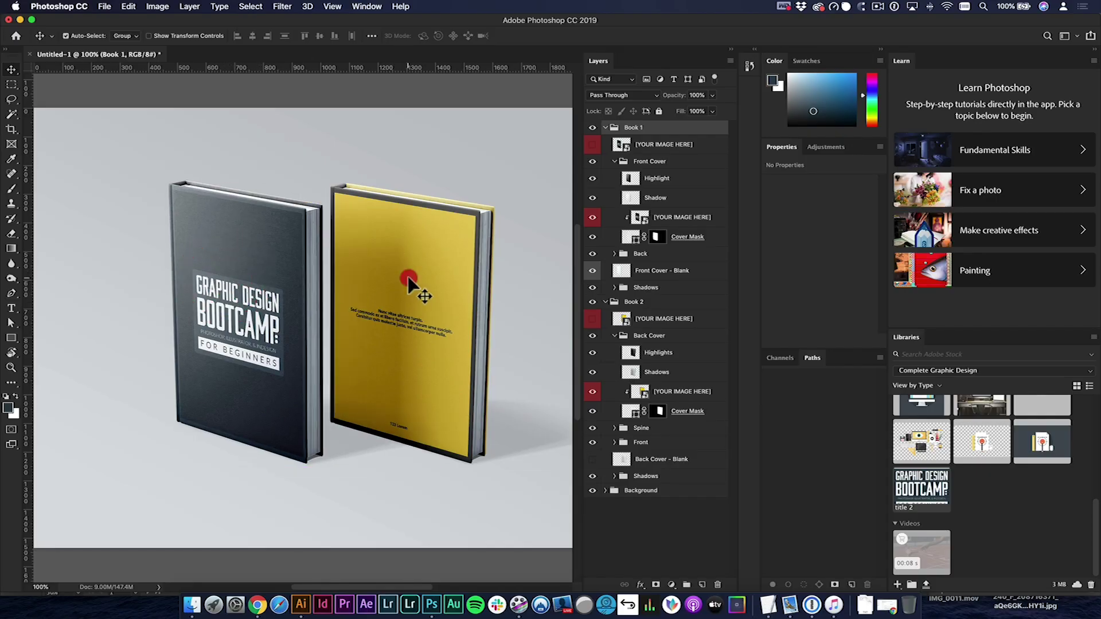
click(418, 269)
click(127, 36)
click(123, 43)
click(384, 237)
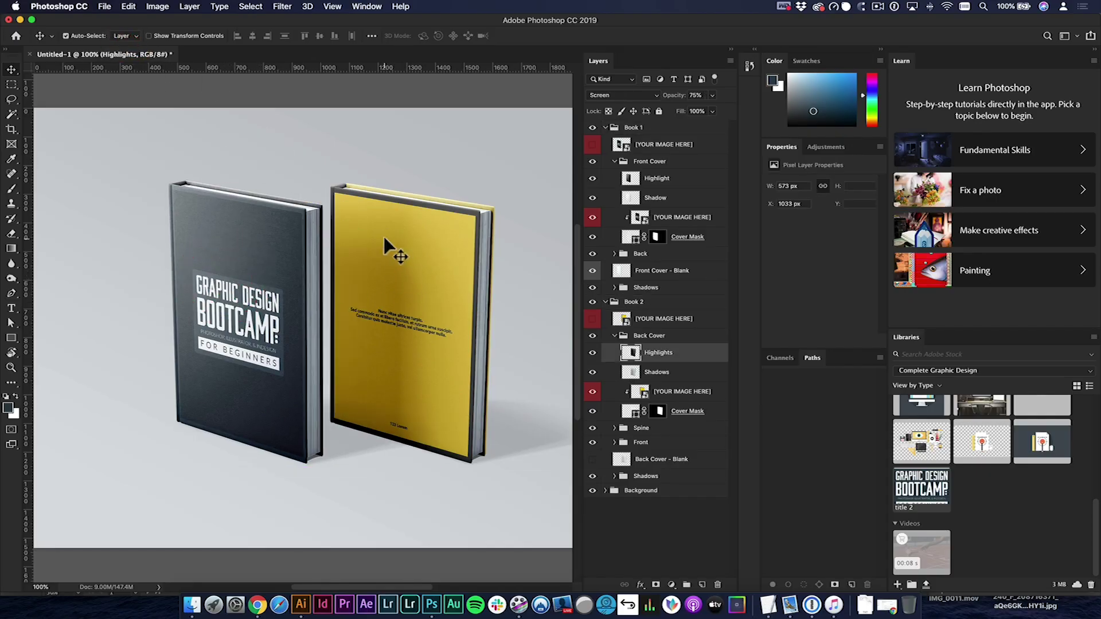
click(439, 253)
Hide the yellow book's Back Cover - Blank layer and fill its Front colour layer with dark navy
click(593, 457)
click(615, 443)
click(630, 503)
key(alt+BackSpace)
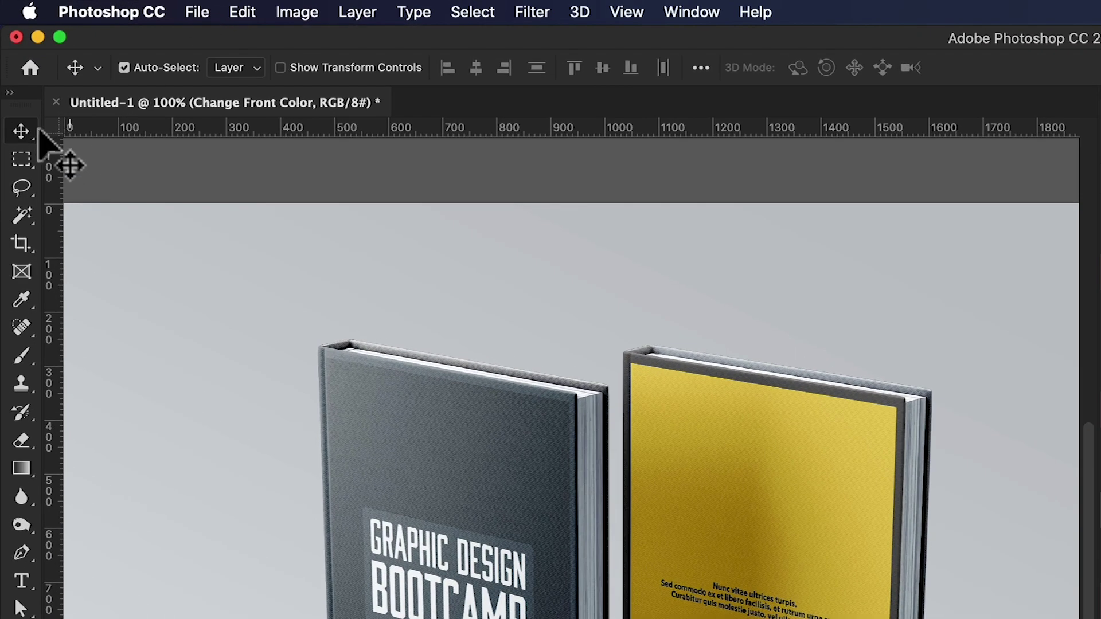
Open the New Document window from the File menu
click(193, 11)
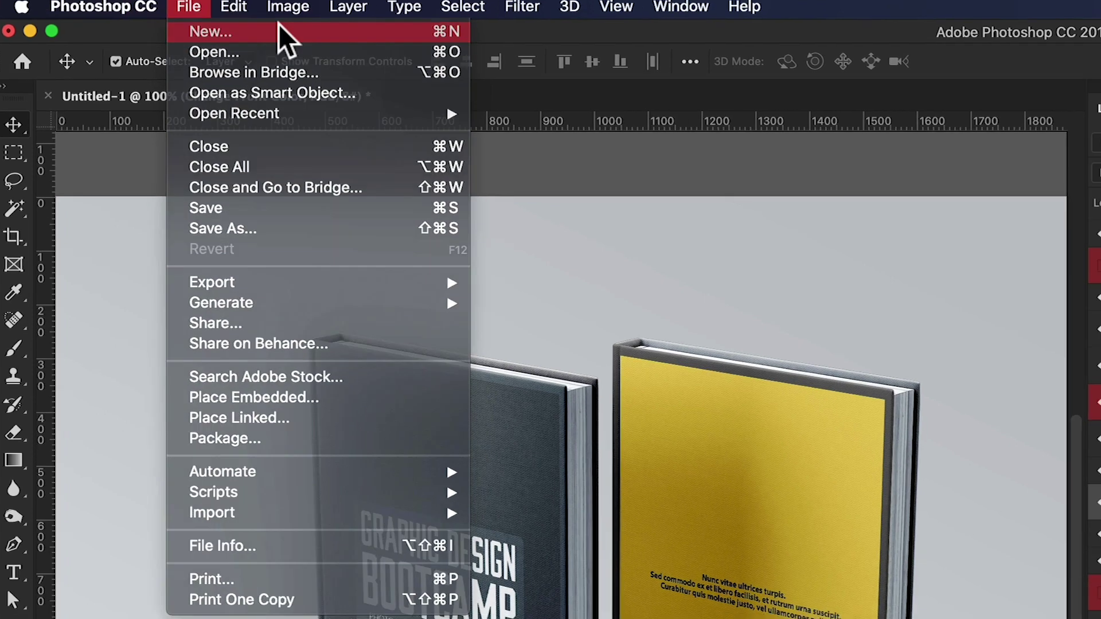
click(288, 36)
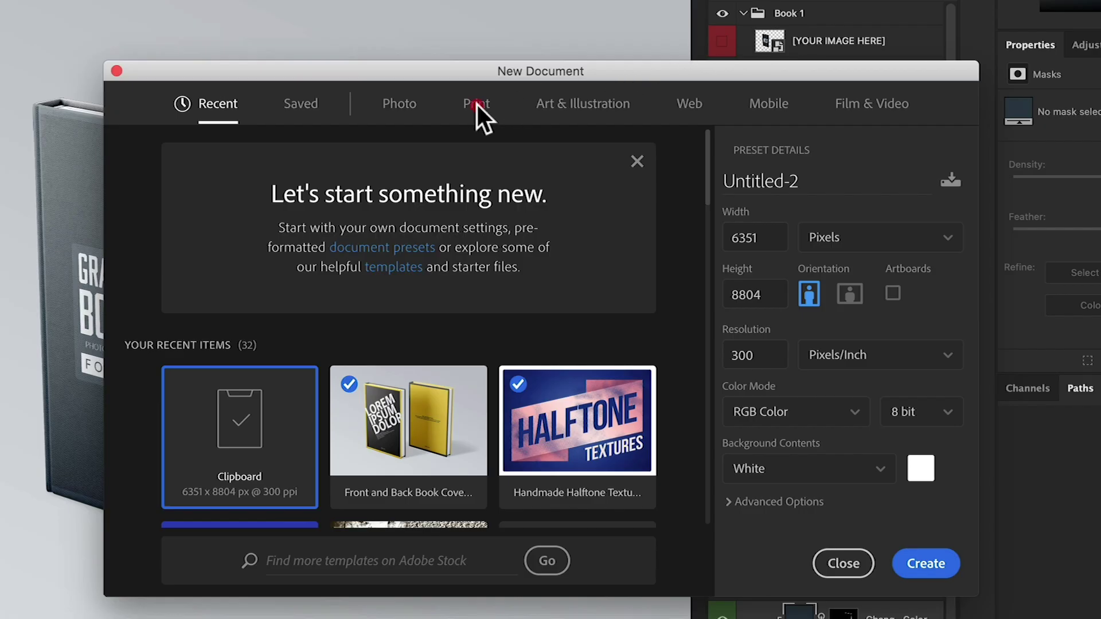
Switch to the Print category and scroll through its free mockup templates
click(477, 105)
scroll(560, 321, down, 3)
scroll(561, 324, down, 7)
scroll(275, 401, down, 2)
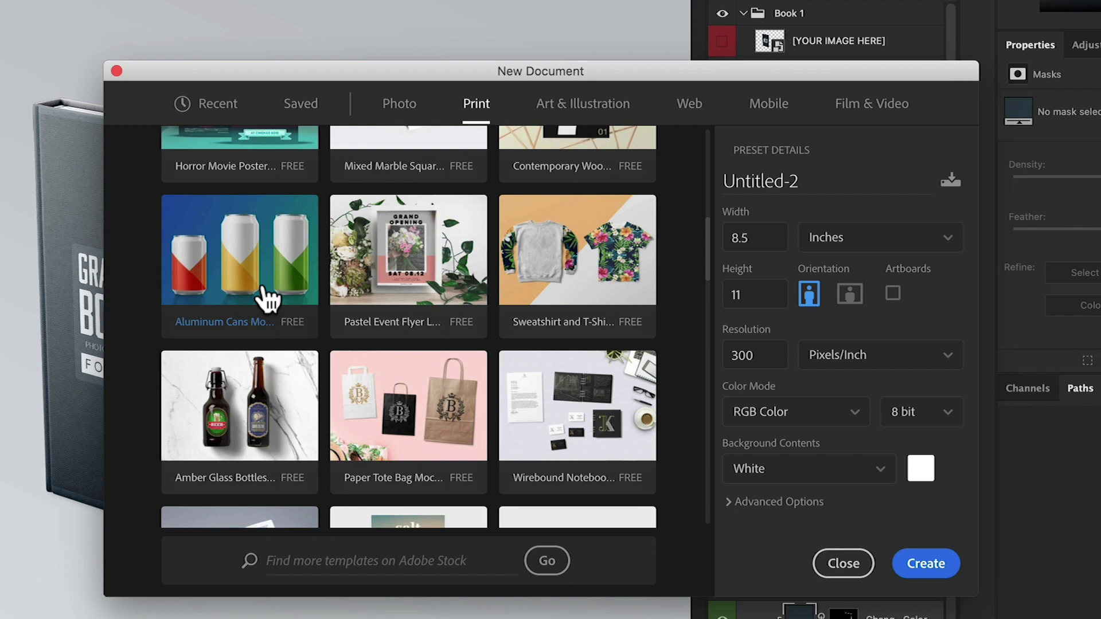
scroll(266, 298, down, 3)
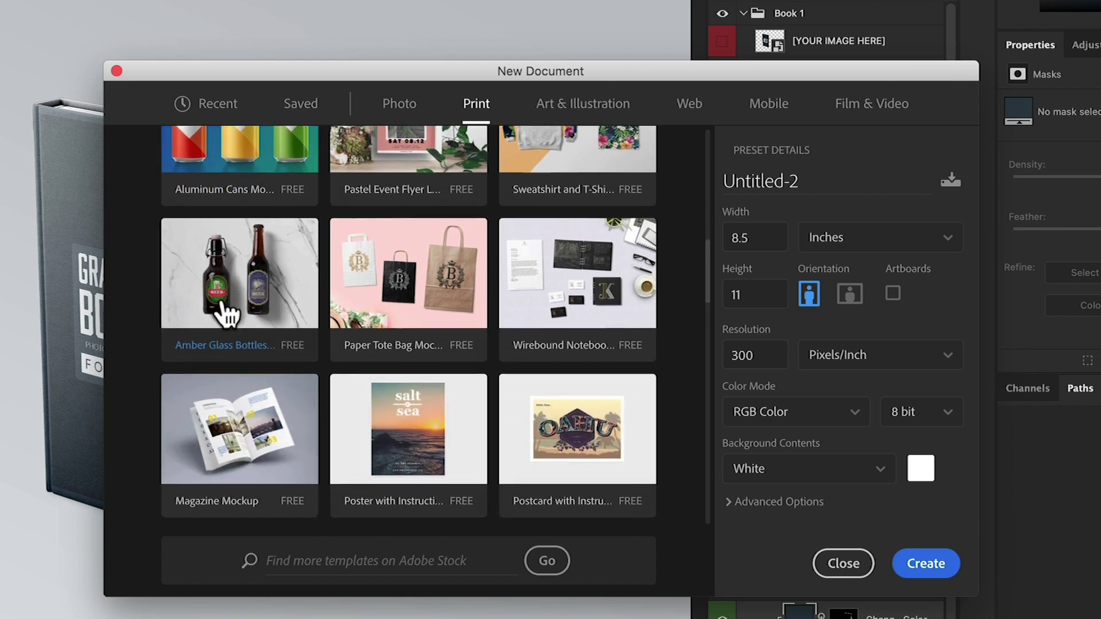
scroll(453, 287, down, 2)
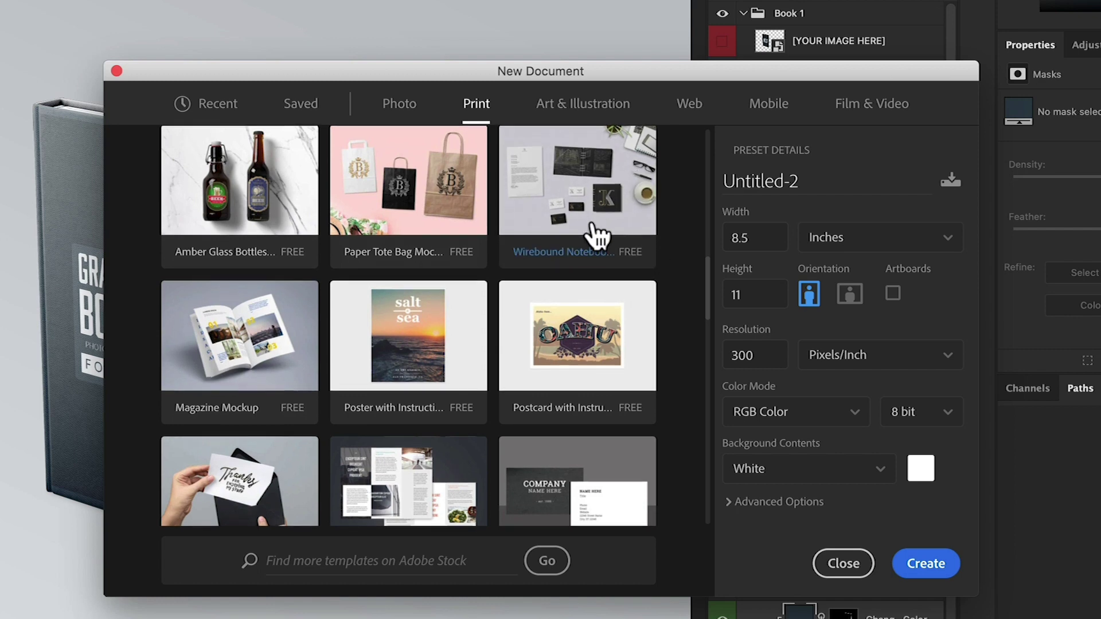
scroll(608, 258, down, 4)
scroll(308, 369, down, 3)
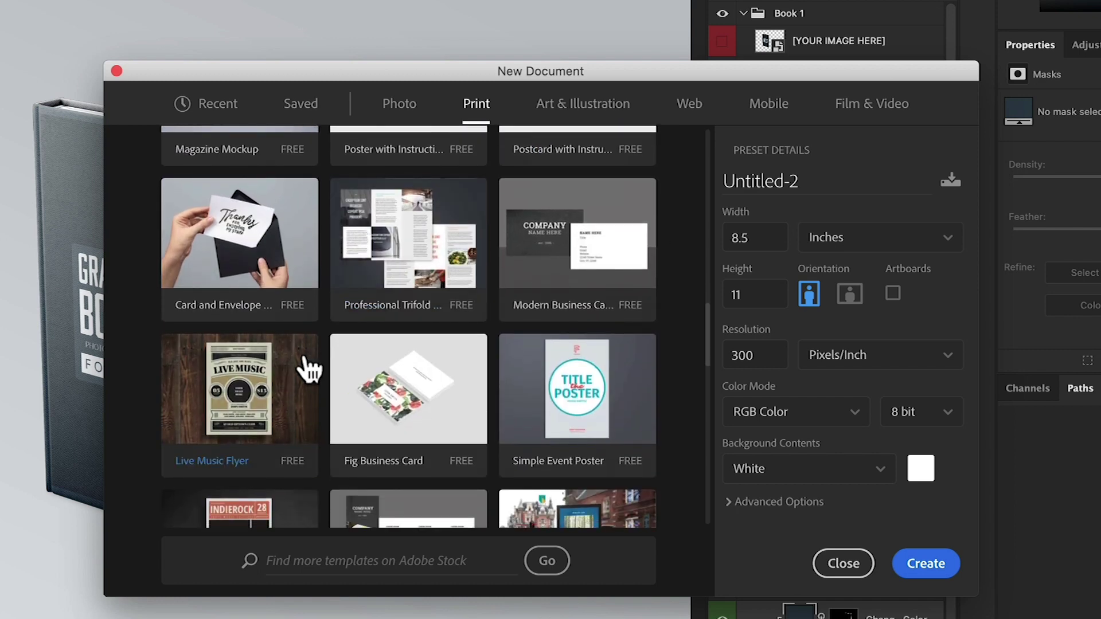
scroll(282, 294, down, 5)
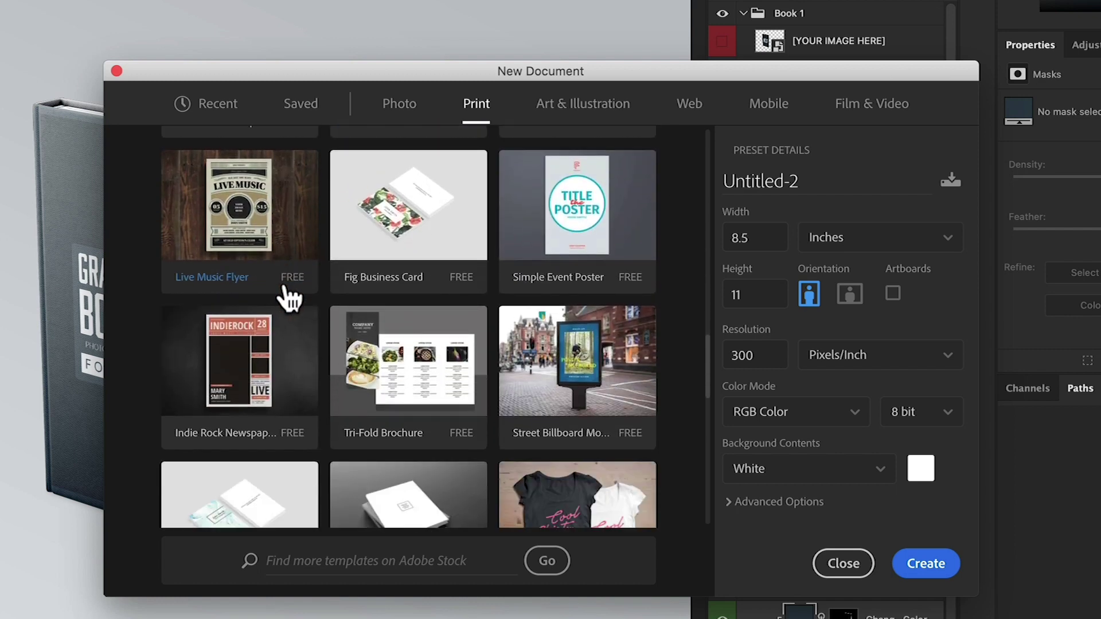
scroll(344, 327, down, 5)
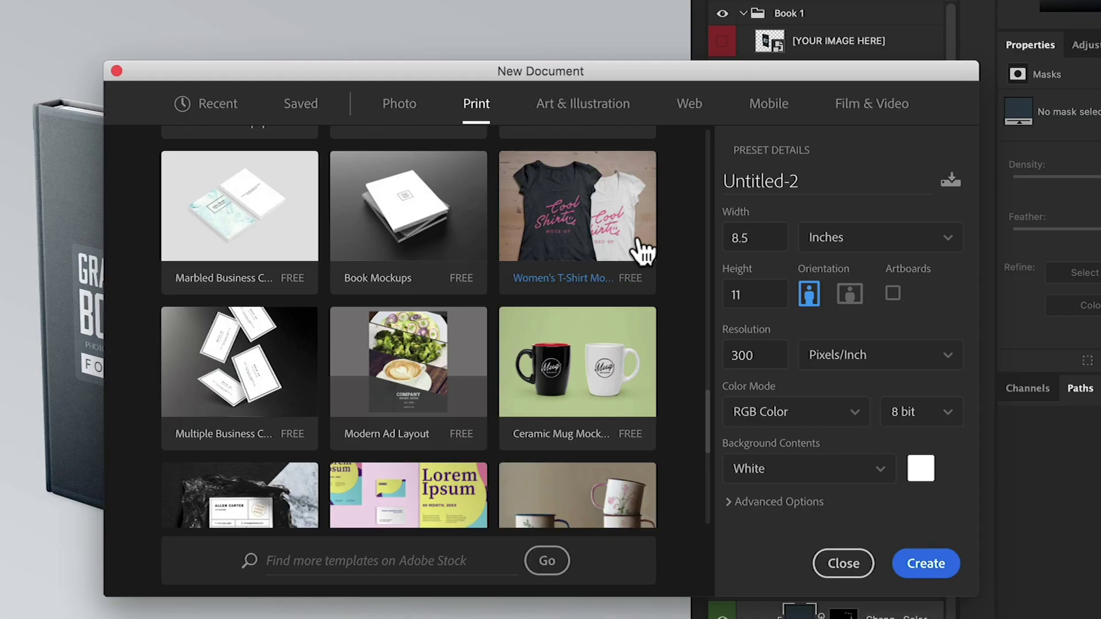
Download the Women's T-Shirt Mockups template, accepting the over-100MB size warning
click(582, 235)
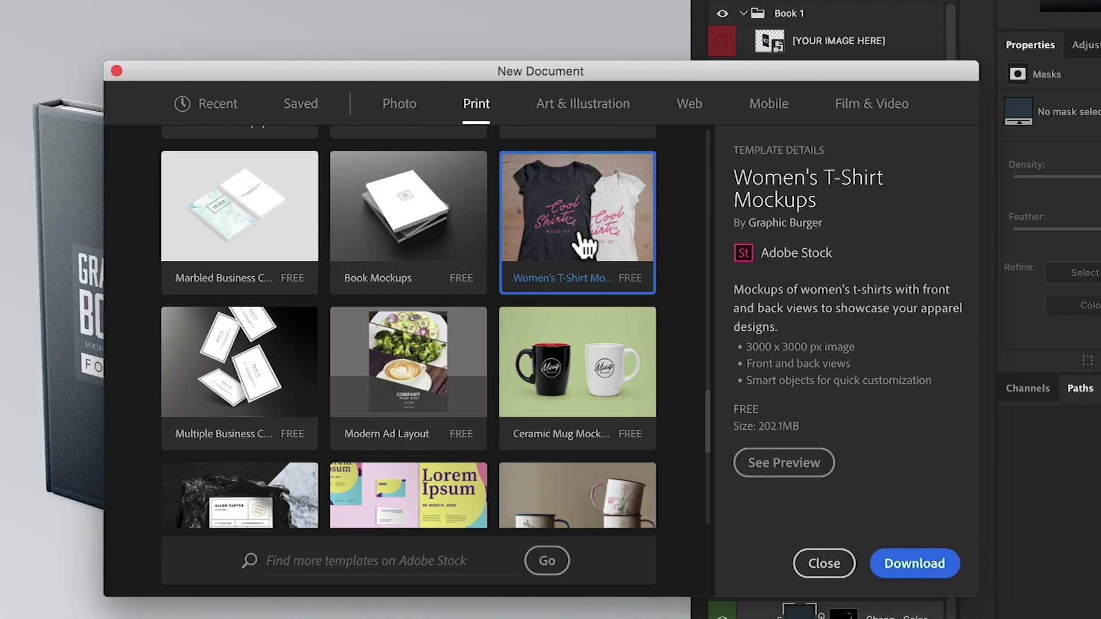
click(928, 561)
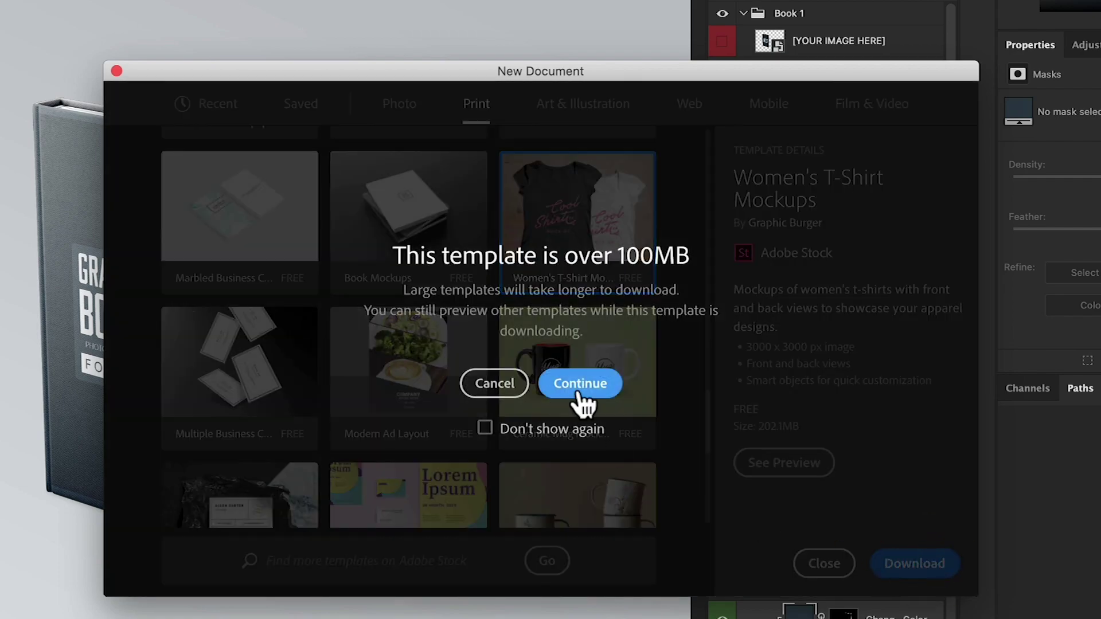
click(578, 391)
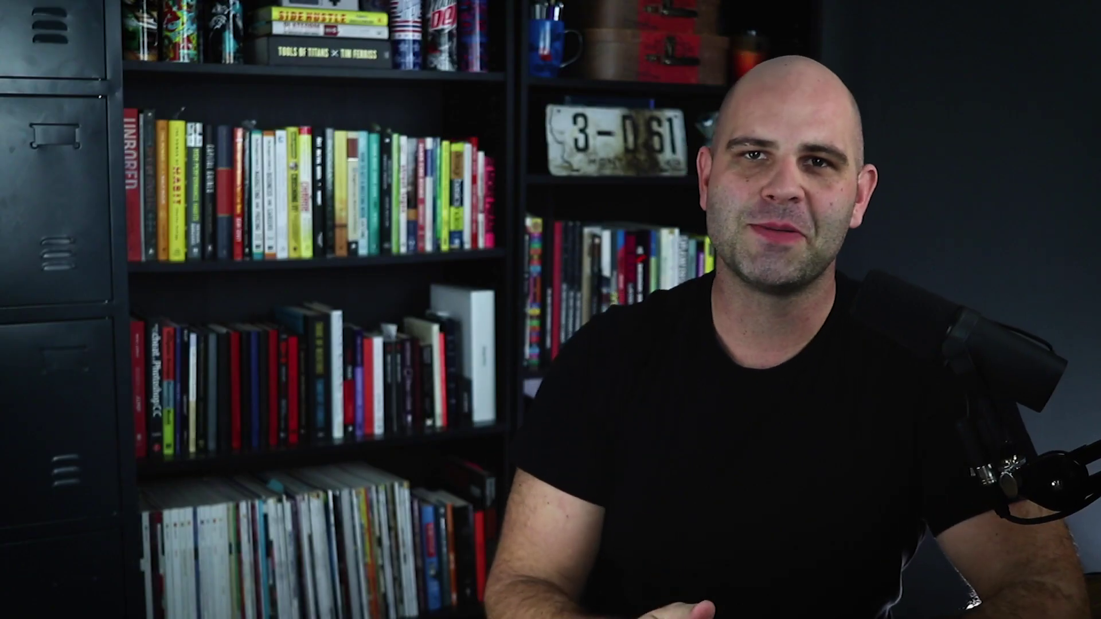